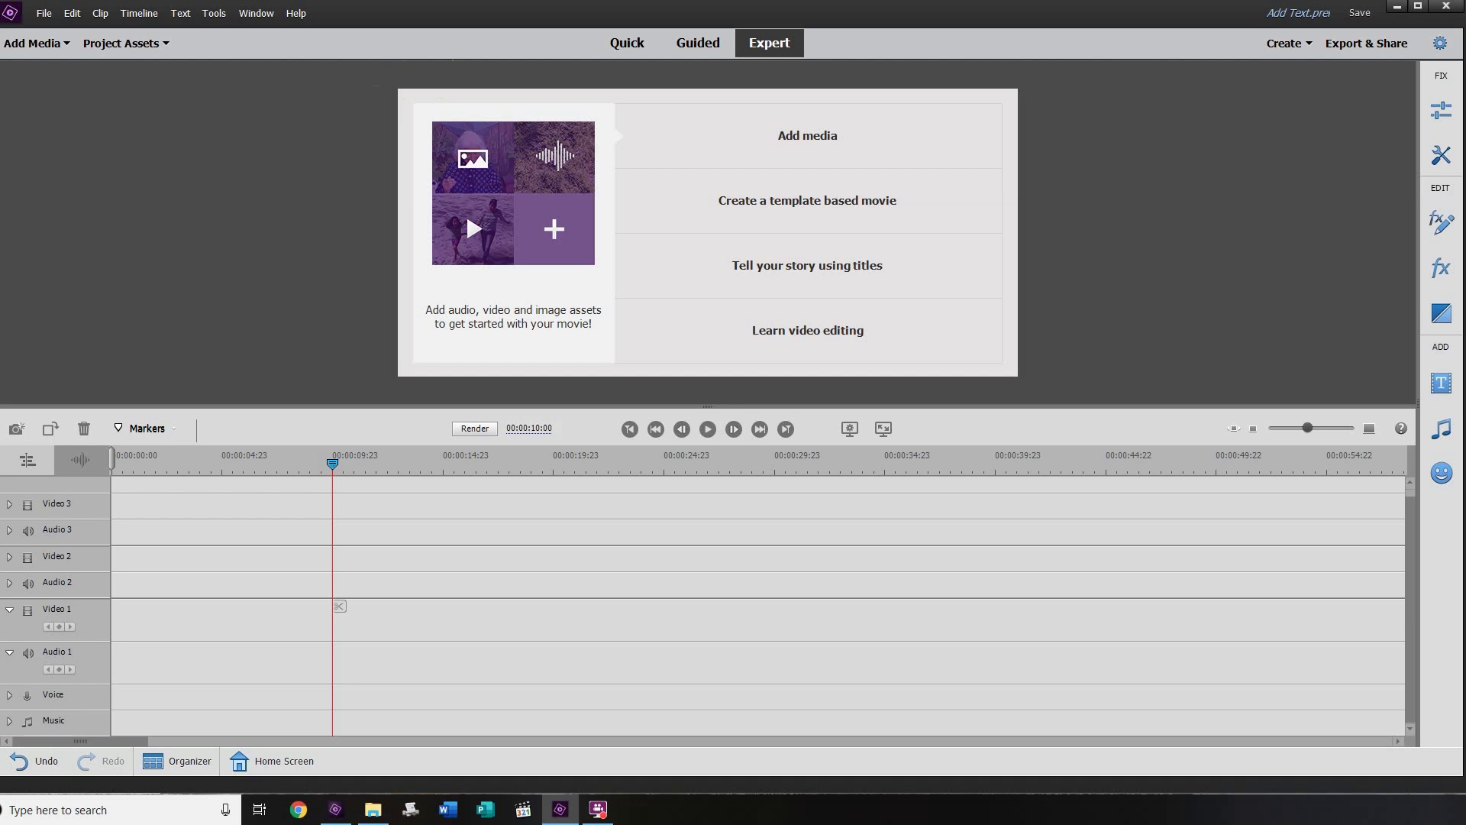
Import the 20190625_161539 video clip into the project from files and folders
{"action": "left_click", "coordinate": [58, 49]}
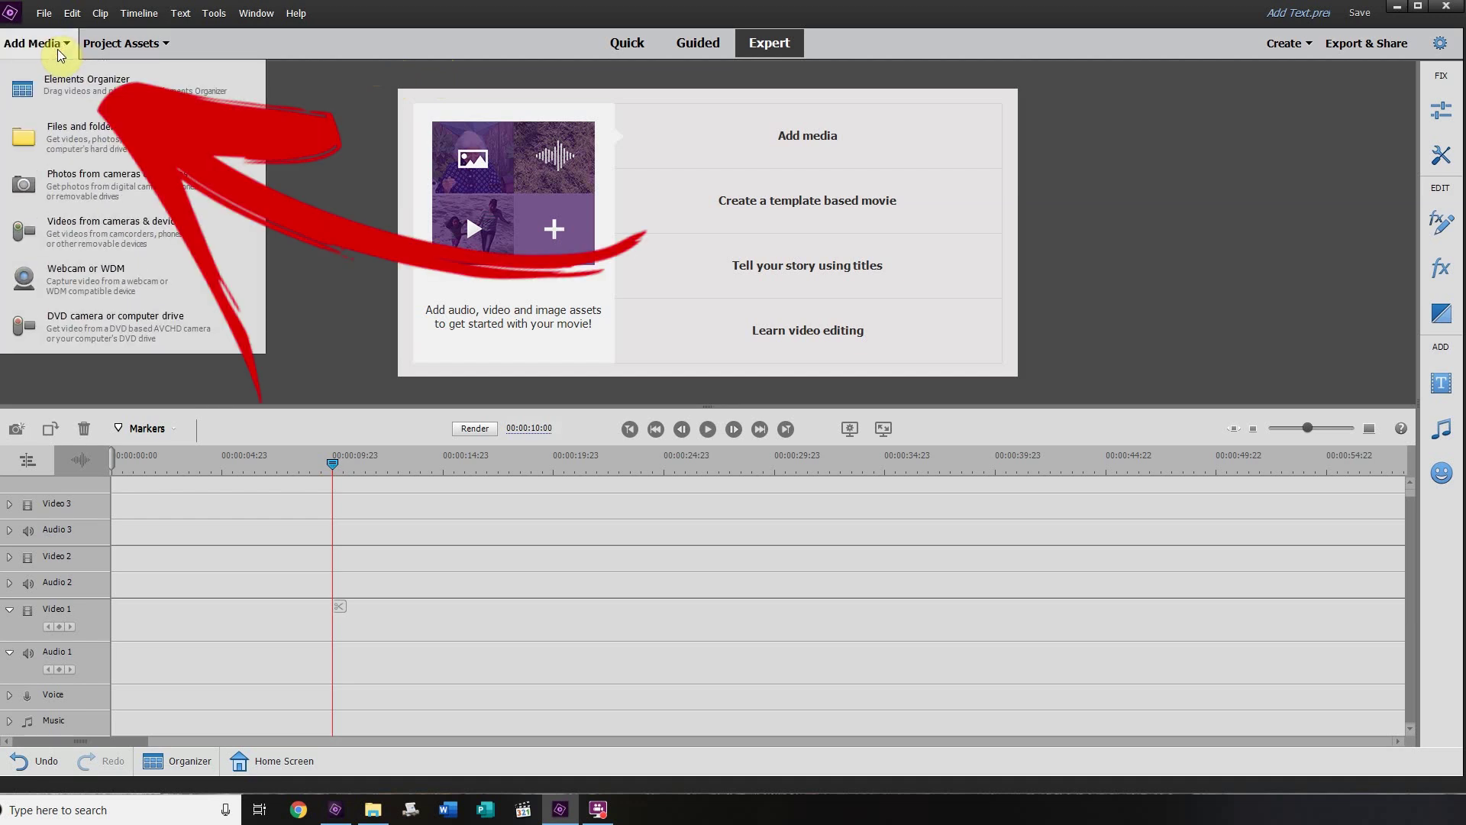
{"action": "left_click", "coordinate": [85, 128]}
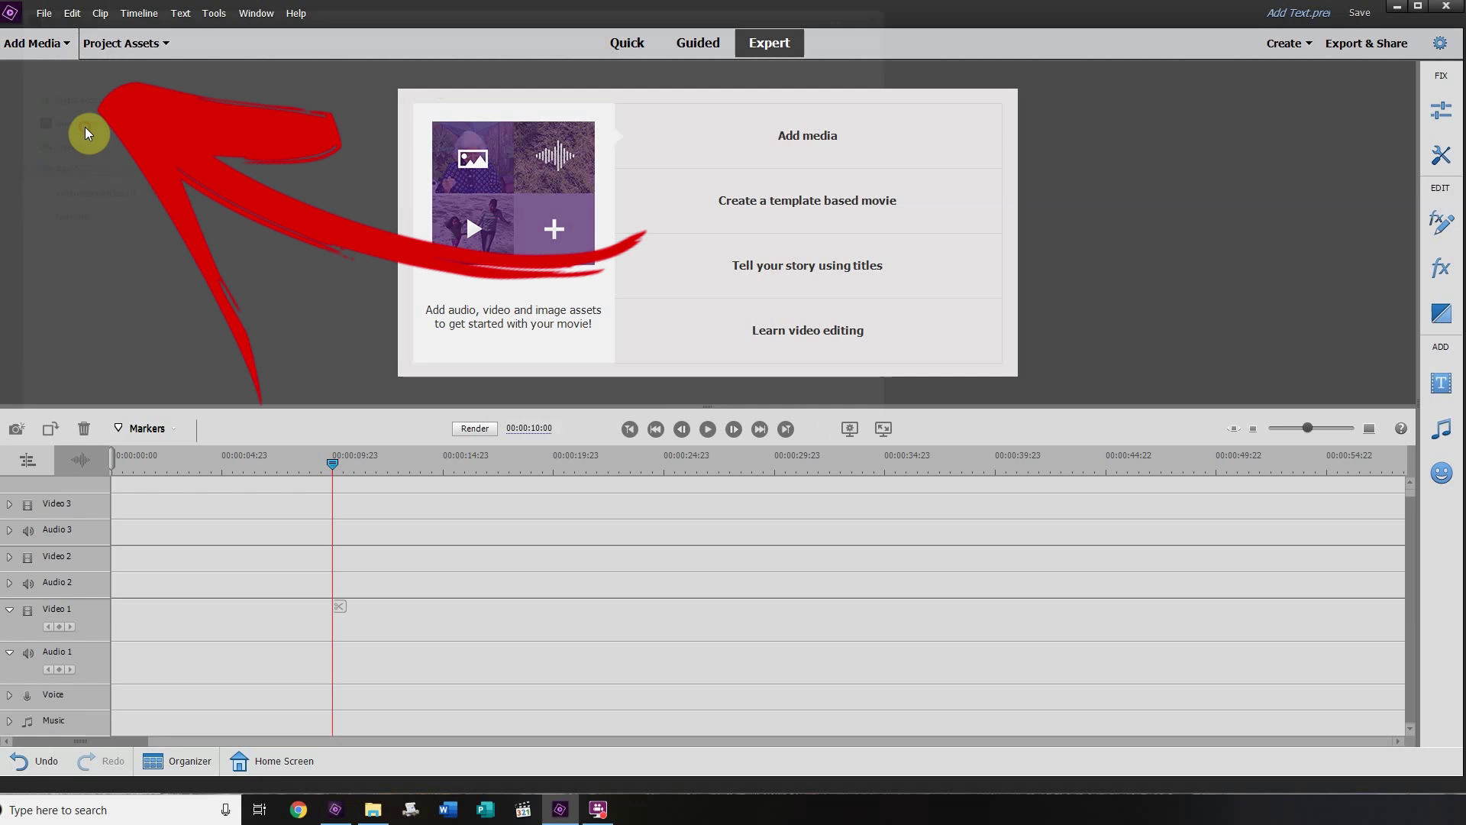
{"action": "left_click", "coordinate": [255, 130]}
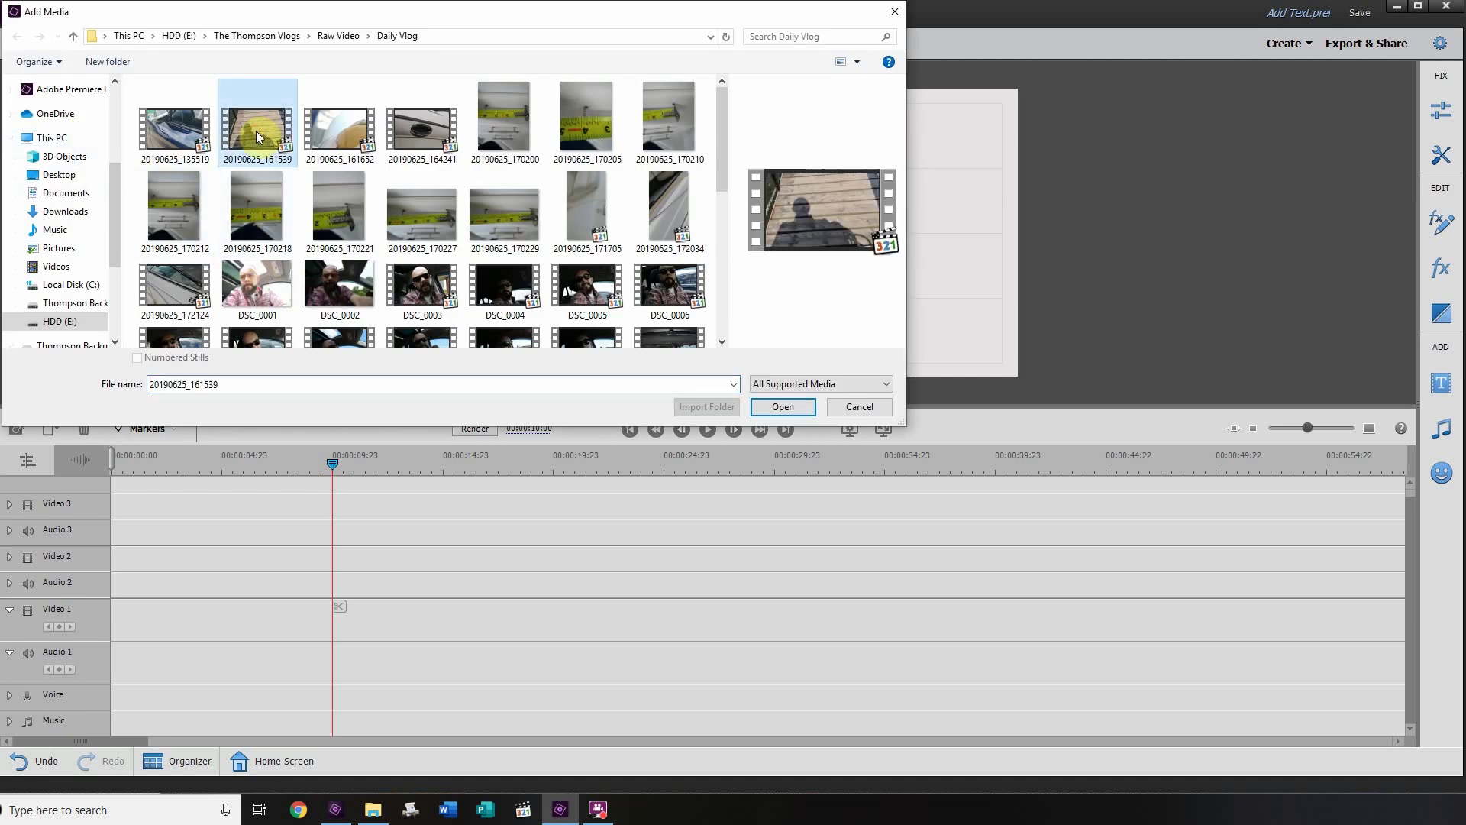
{"action": "double_click", "coordinate": [256, 131]}
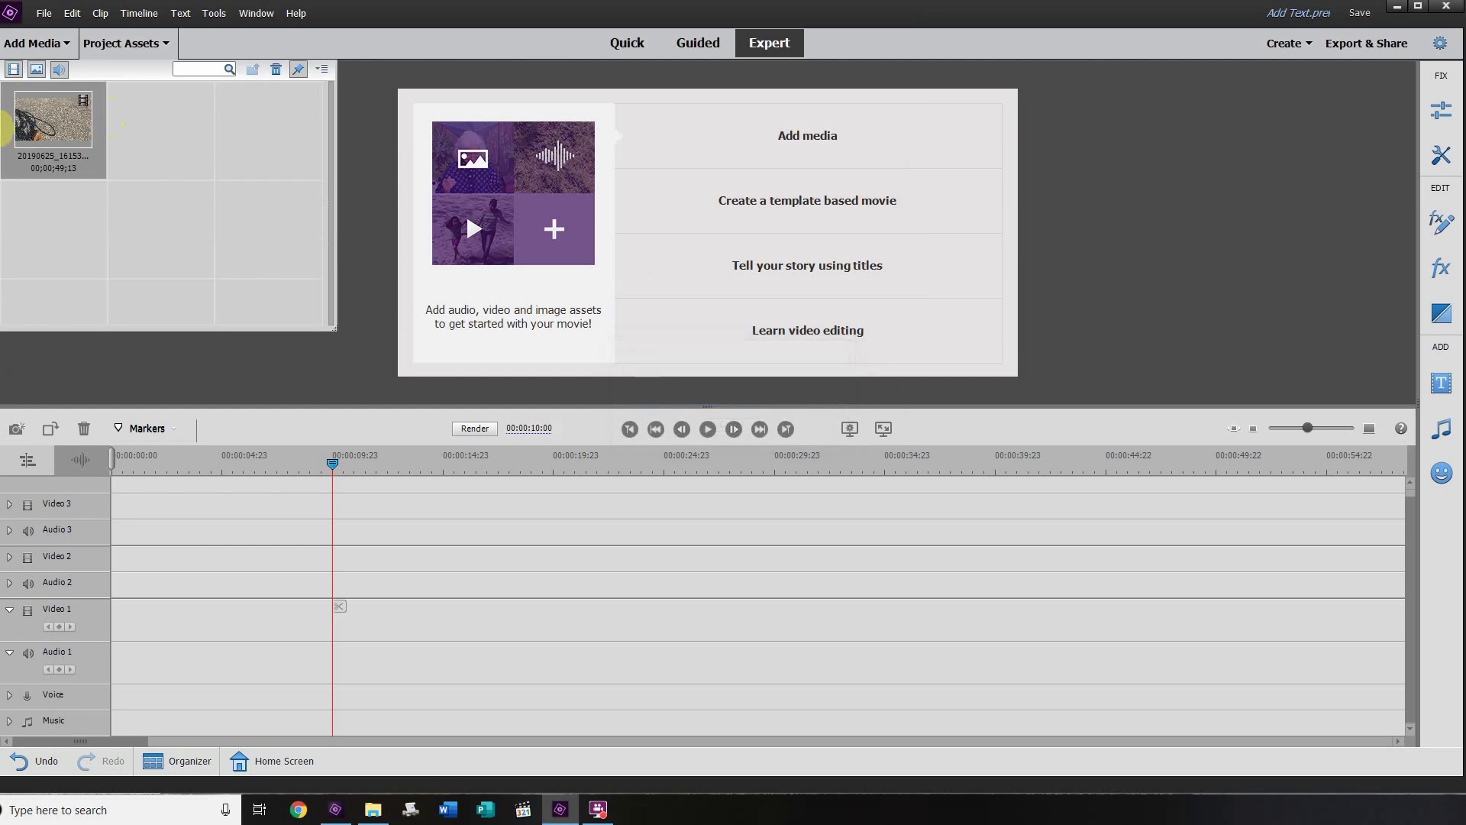
Place the clip on the first video and audio tracks and move the playhead to about 13 seconds
{"action": "left_click_drag", "start_coordinate": [47, 125], "coordinate": [118, 639]}
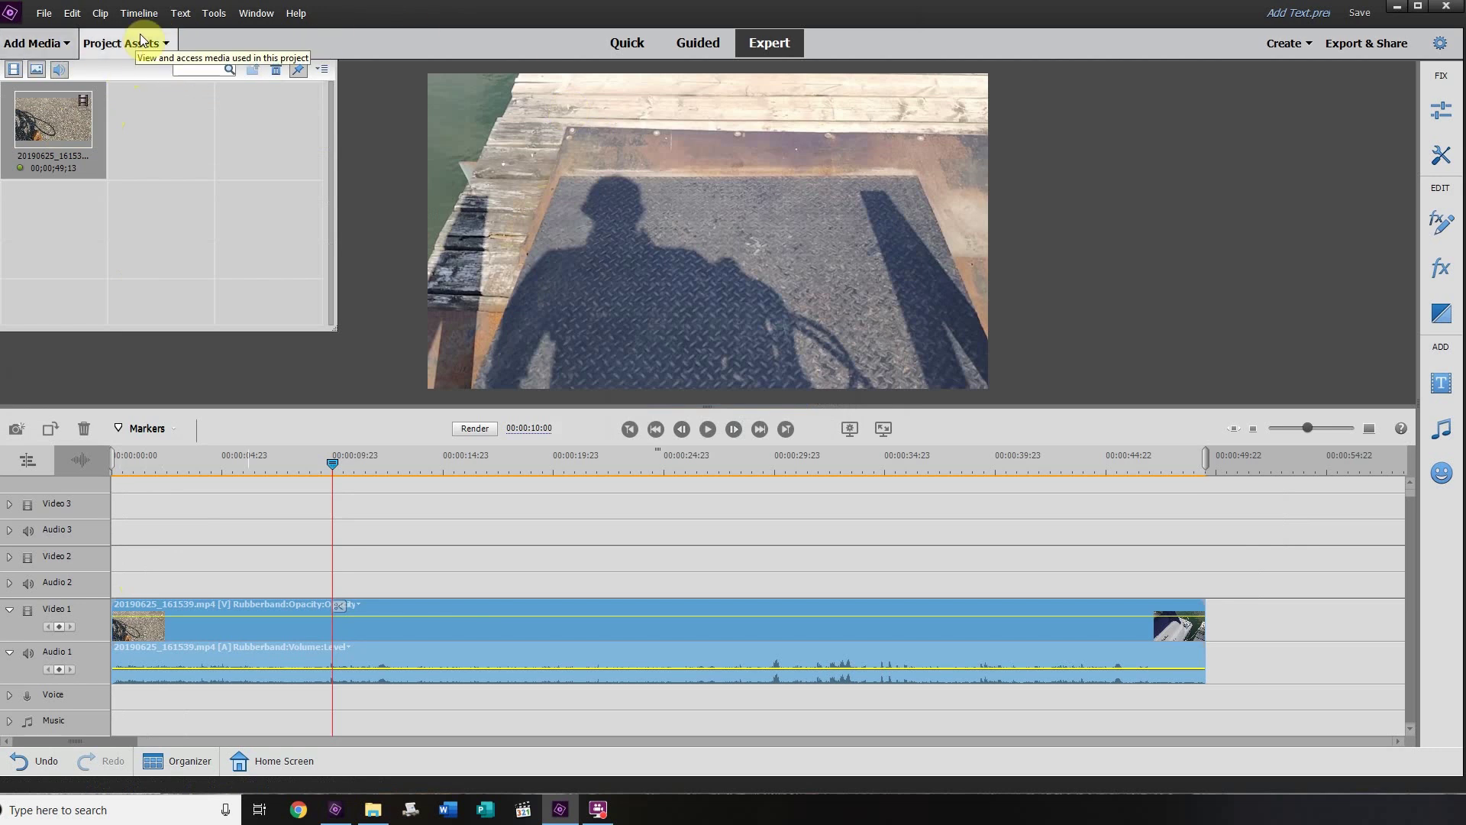
{"action": "left_click", "coordinate": [164, 42]}
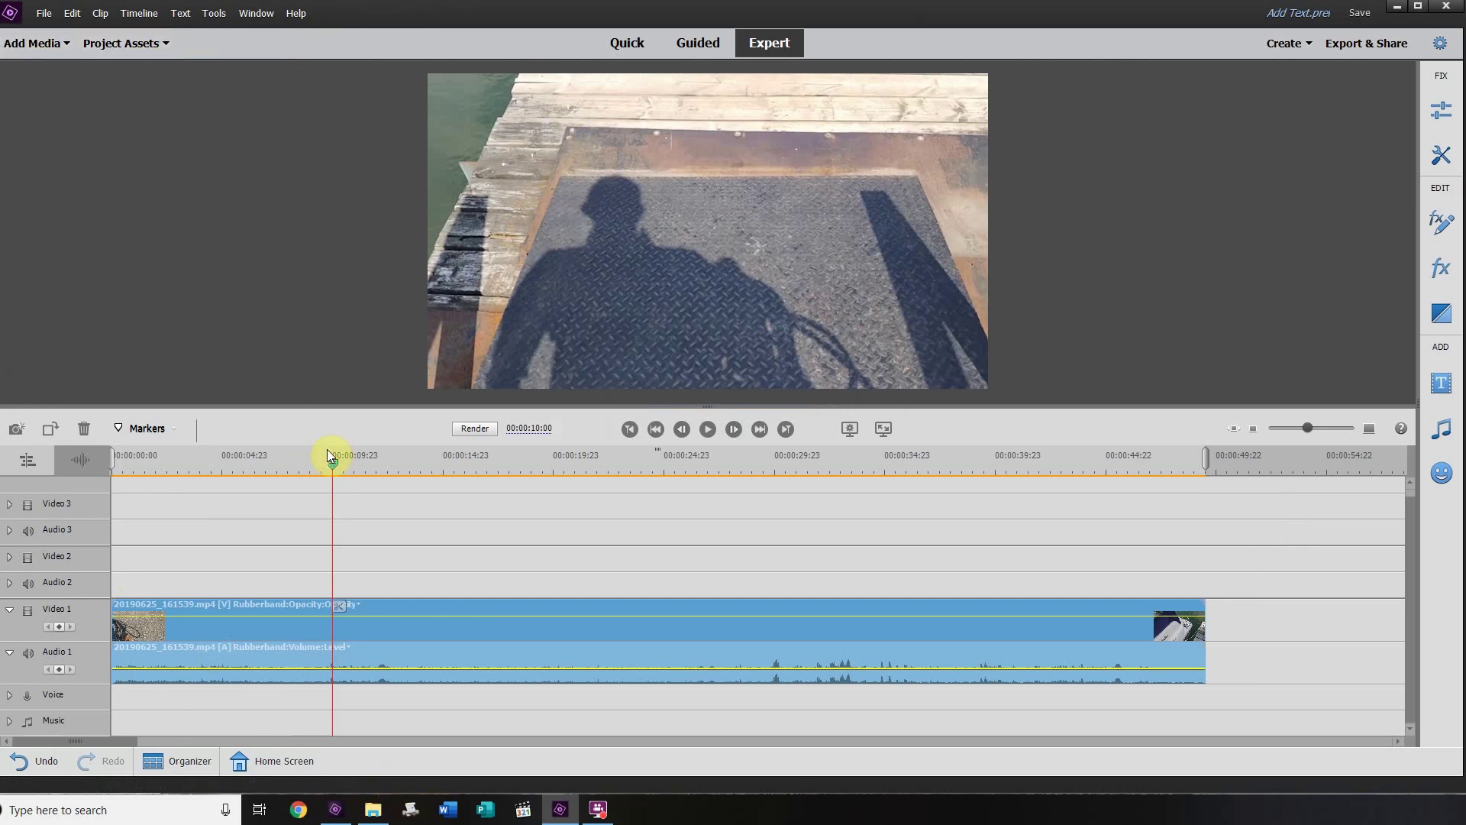
{"action": "left_click_drag", "start_coordinate": [333, 463], "coordinate": [413, 466]}
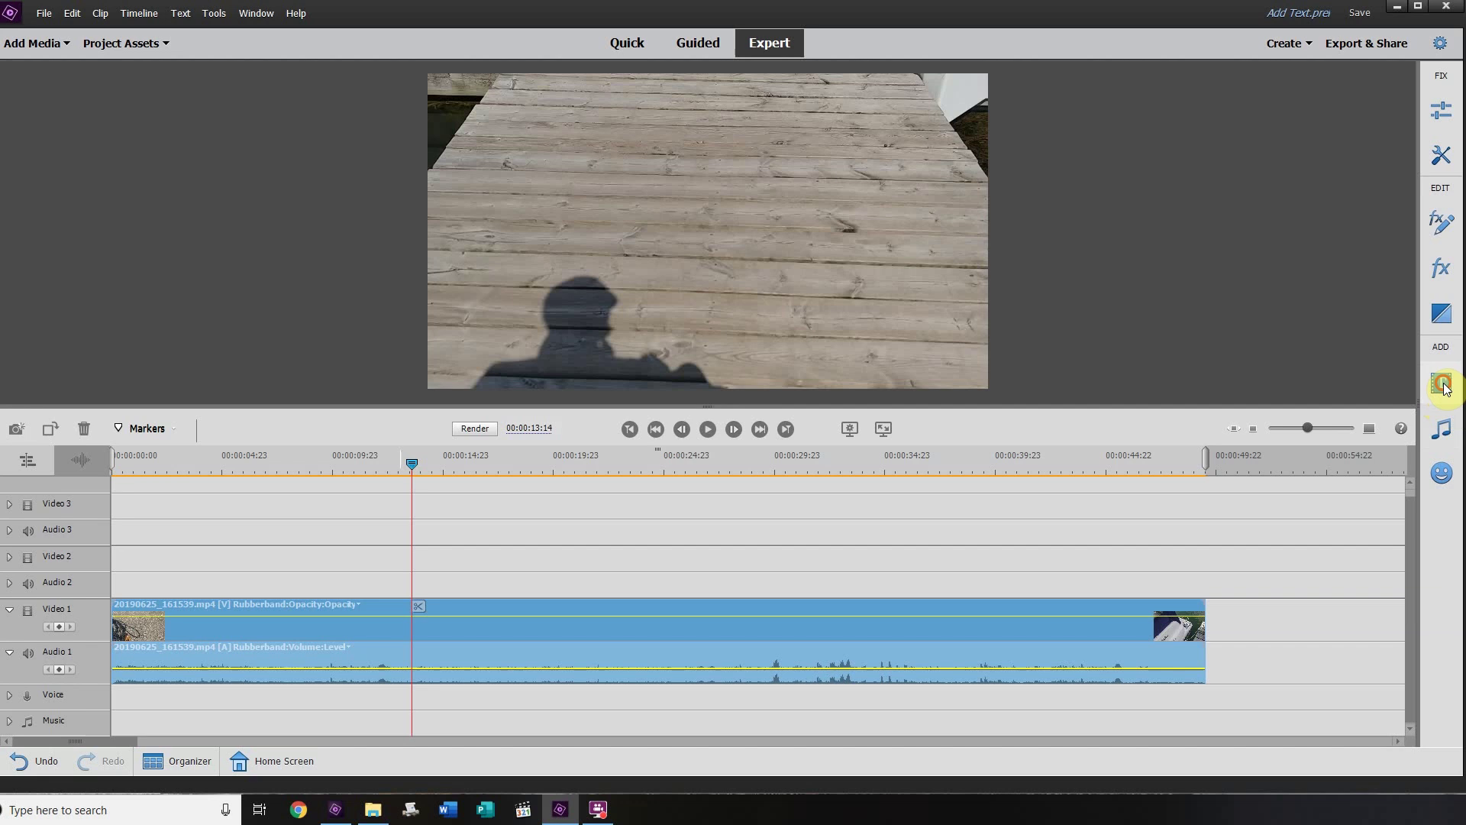
Show the General category of Classic Titles in the Titles panel
{"action": "left_click", "coordinate": [1441, 385]}
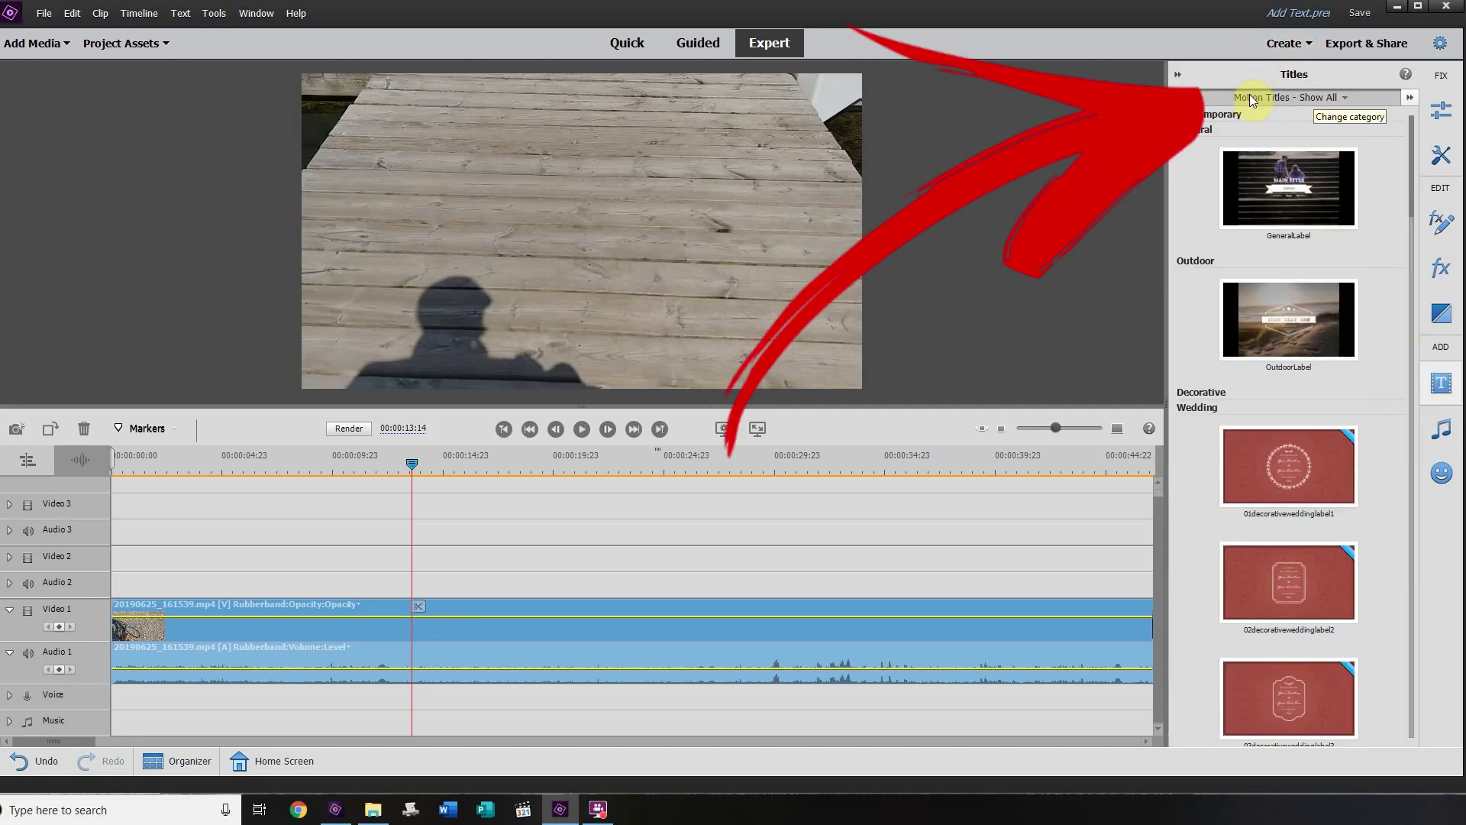
{"action": "left_click", "coordinate": [1336, 102]}
{"action": "mouse_move", "coordinate": [1239, 134]}
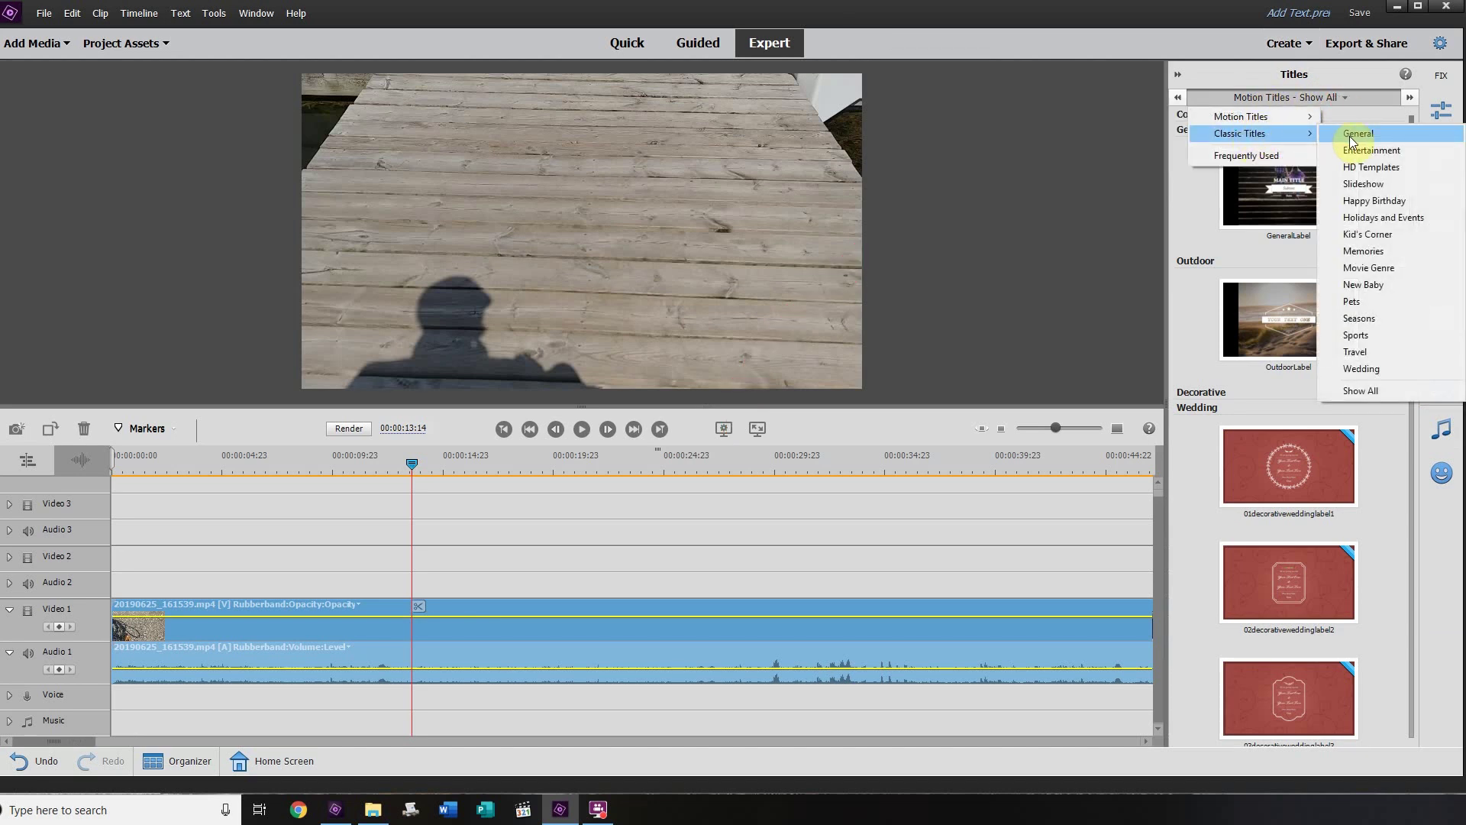
{"action": "left_click", "coordinate": [1352, 136]}
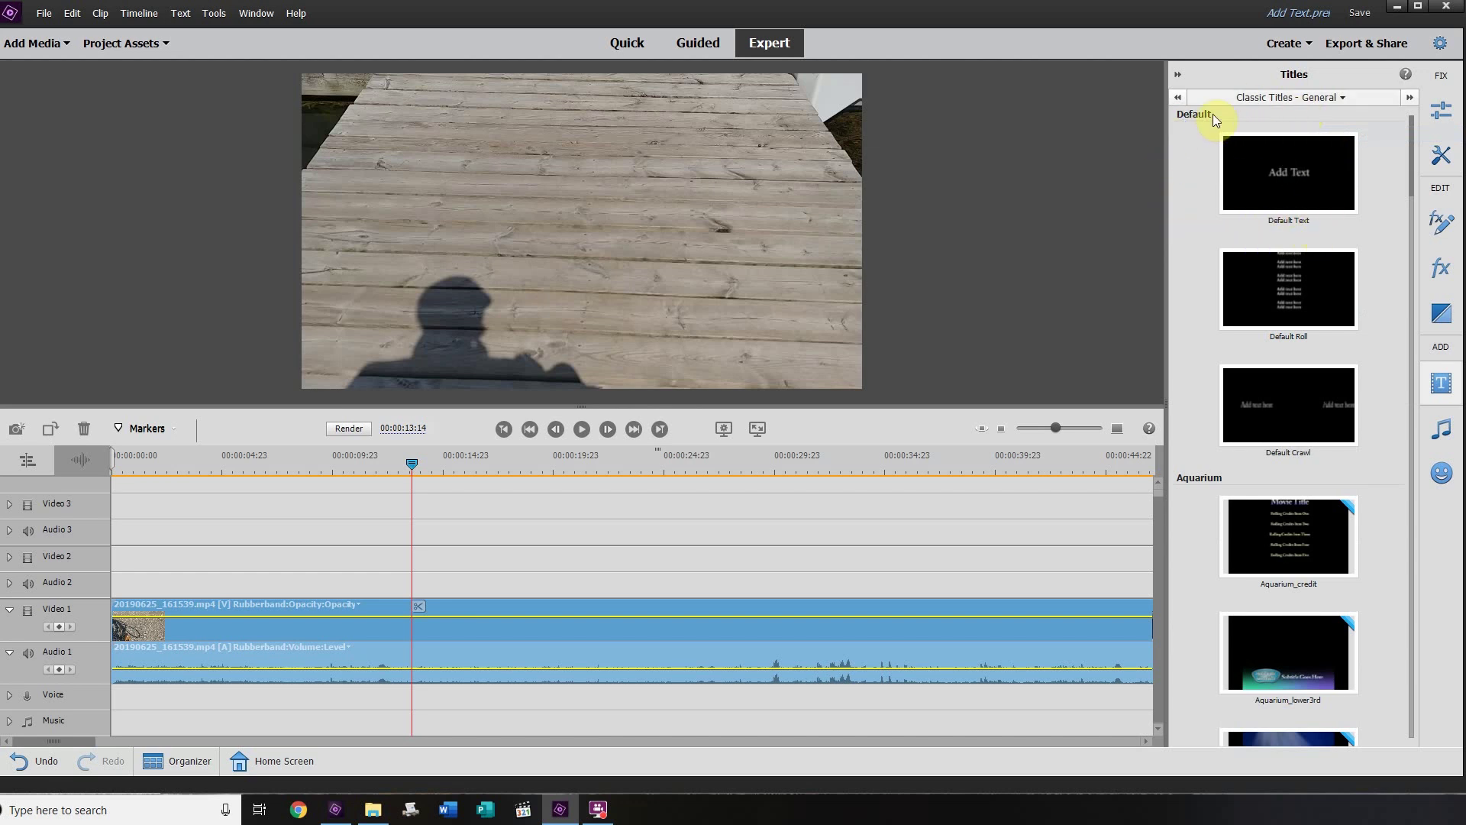
{"action": "mouse_move", "coordinate": [1288, 173]}
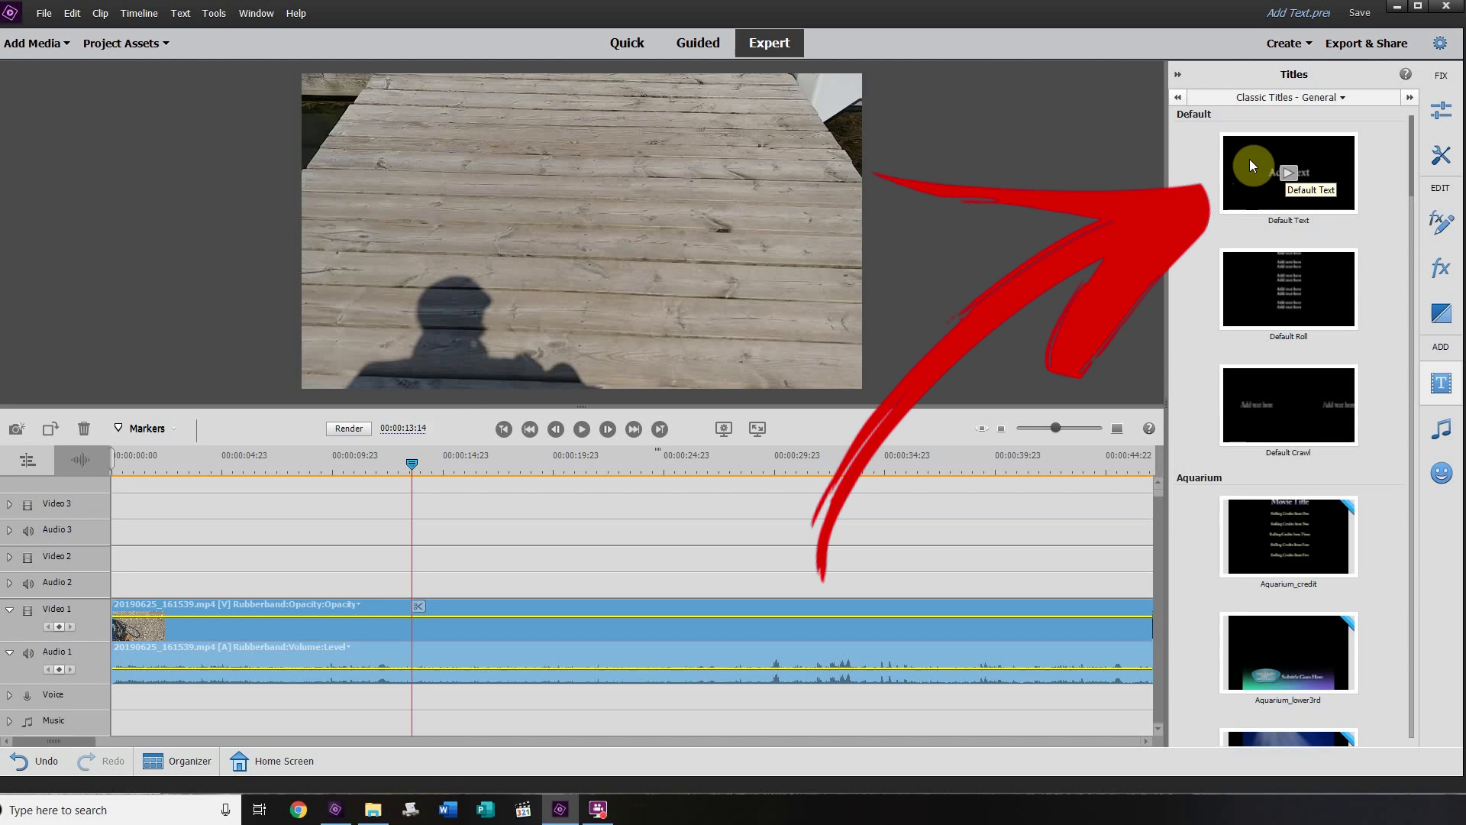
Drop the Default Text title onto the second video track at the playhead
{"action": "left_click_drag", "start_coordinate": [1250, 158], "coordinate": [312, 499]}
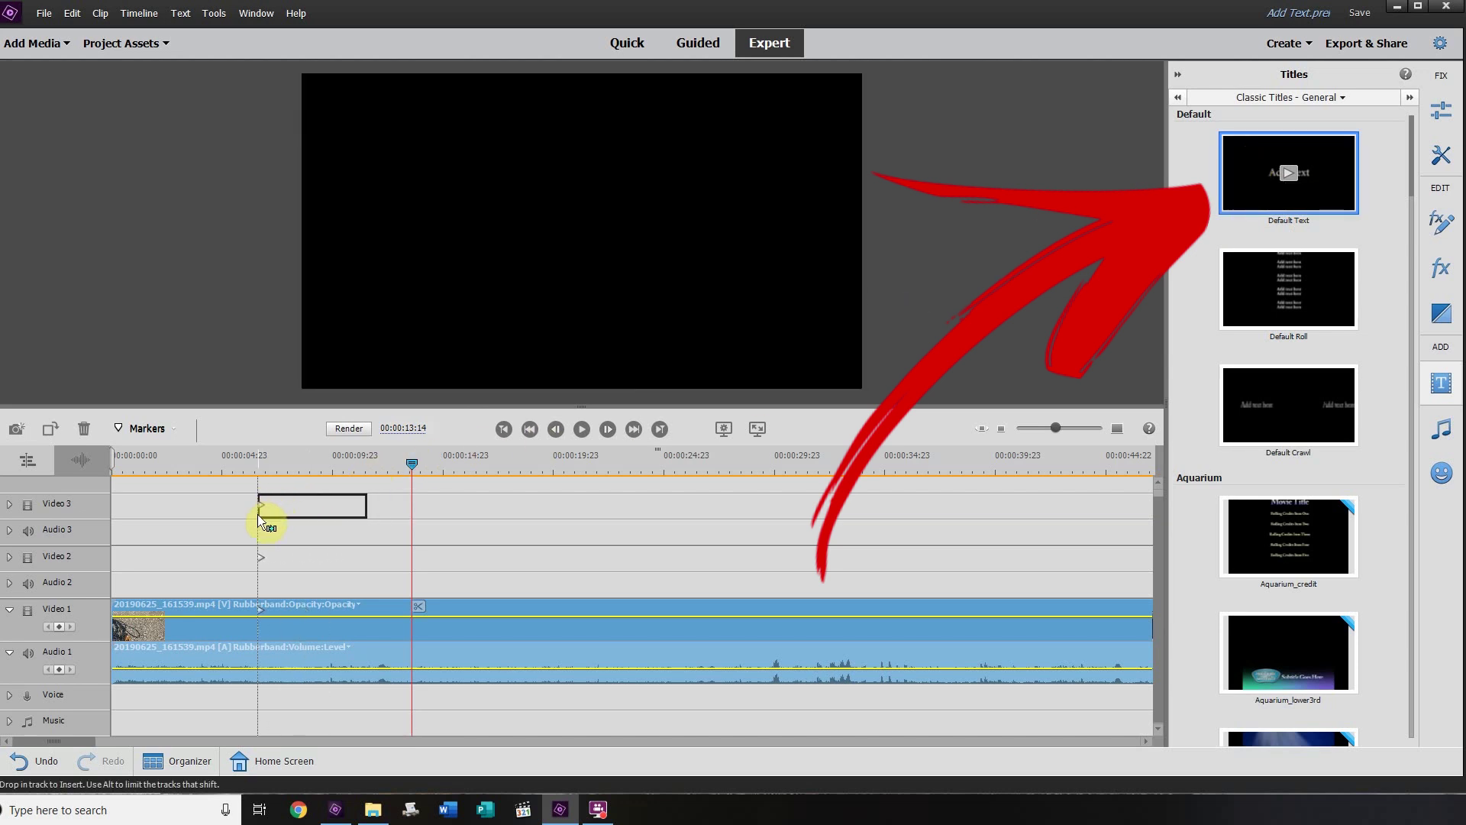
{"action": "left_click_drag", "start_coordinate": [313, 499], "coordinate": [434, 561]}
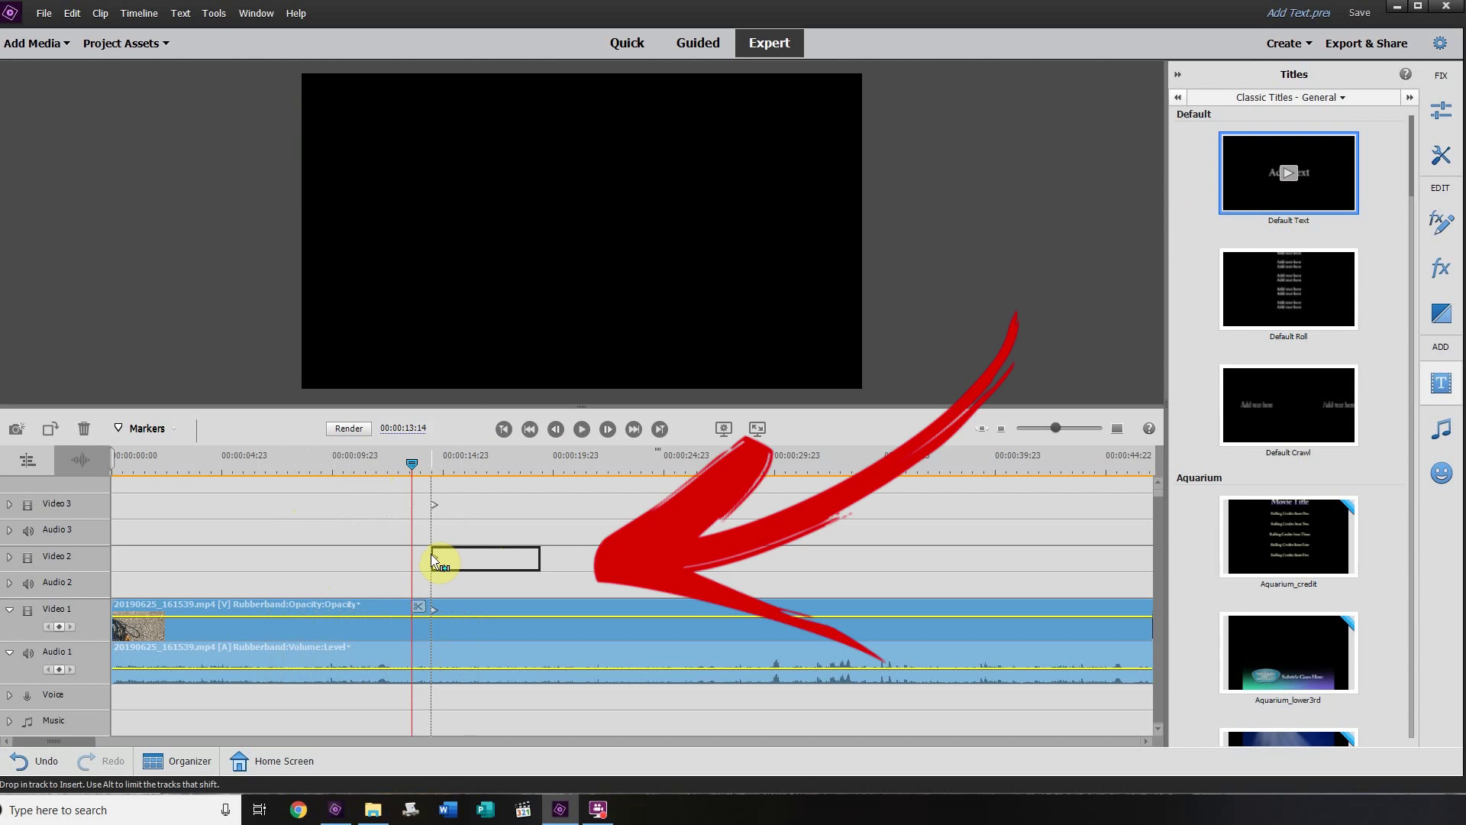
{"action": "left_click_drag", "start_coordinate": [433, 561], "coordinate": [435, 559]}
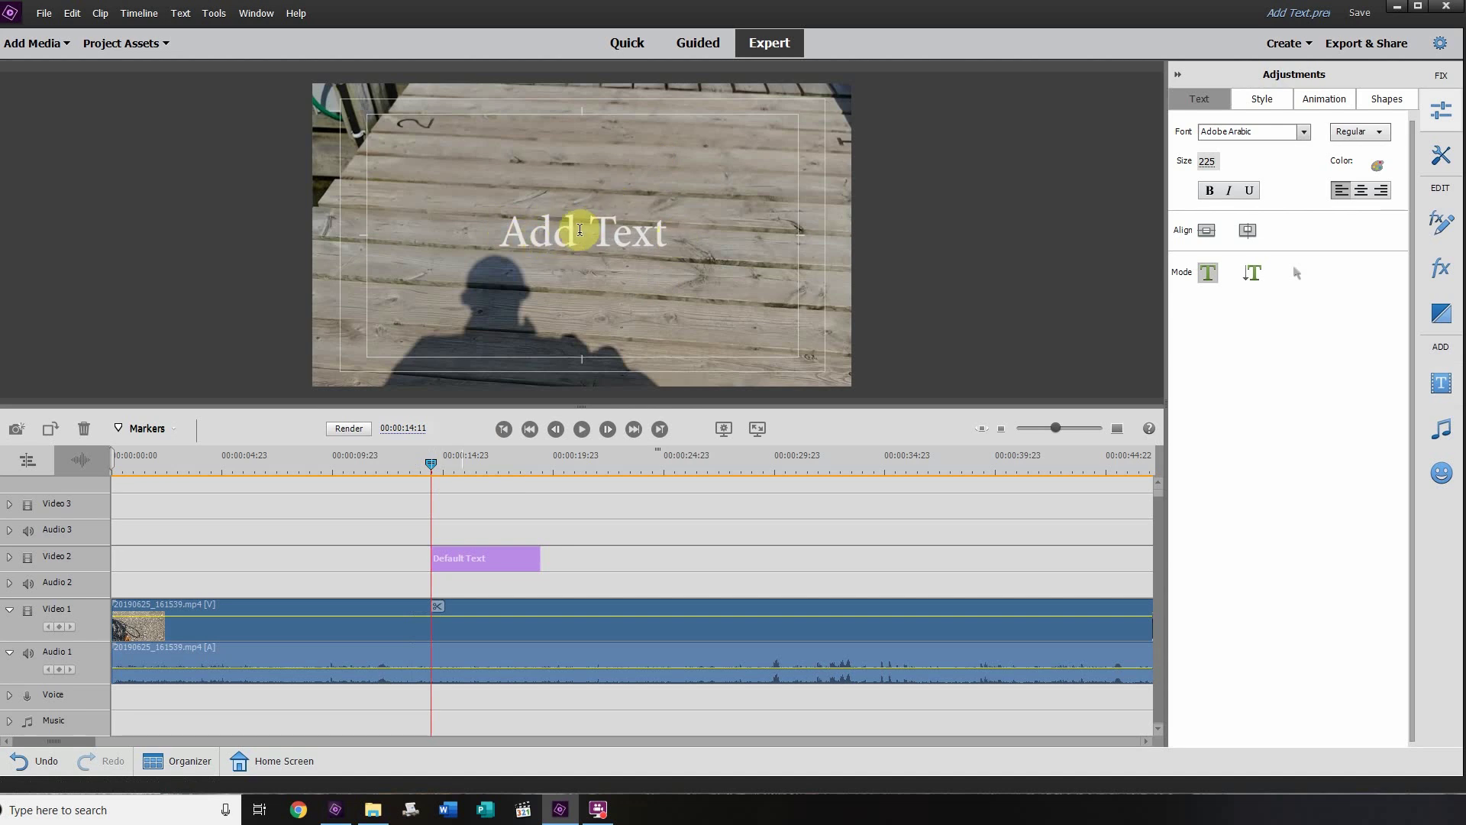
Replace Add Text with 'This is how to add text in Adobe Premiere Elements 2019' on two lines
{"action": "left_click", "coordinate": [553, 235]}
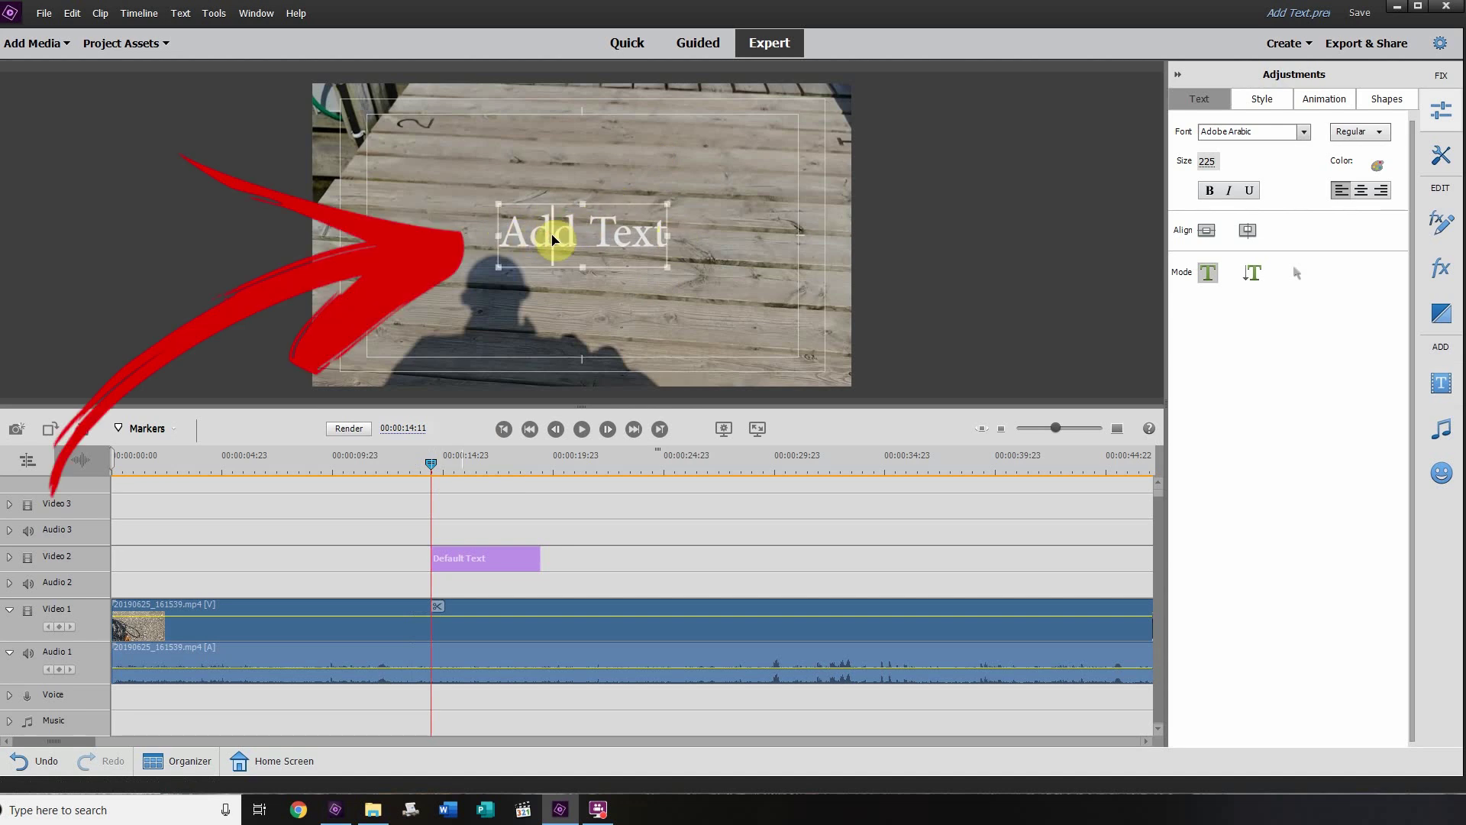
{"action": "double_click", "coordinate": [552, 235]}
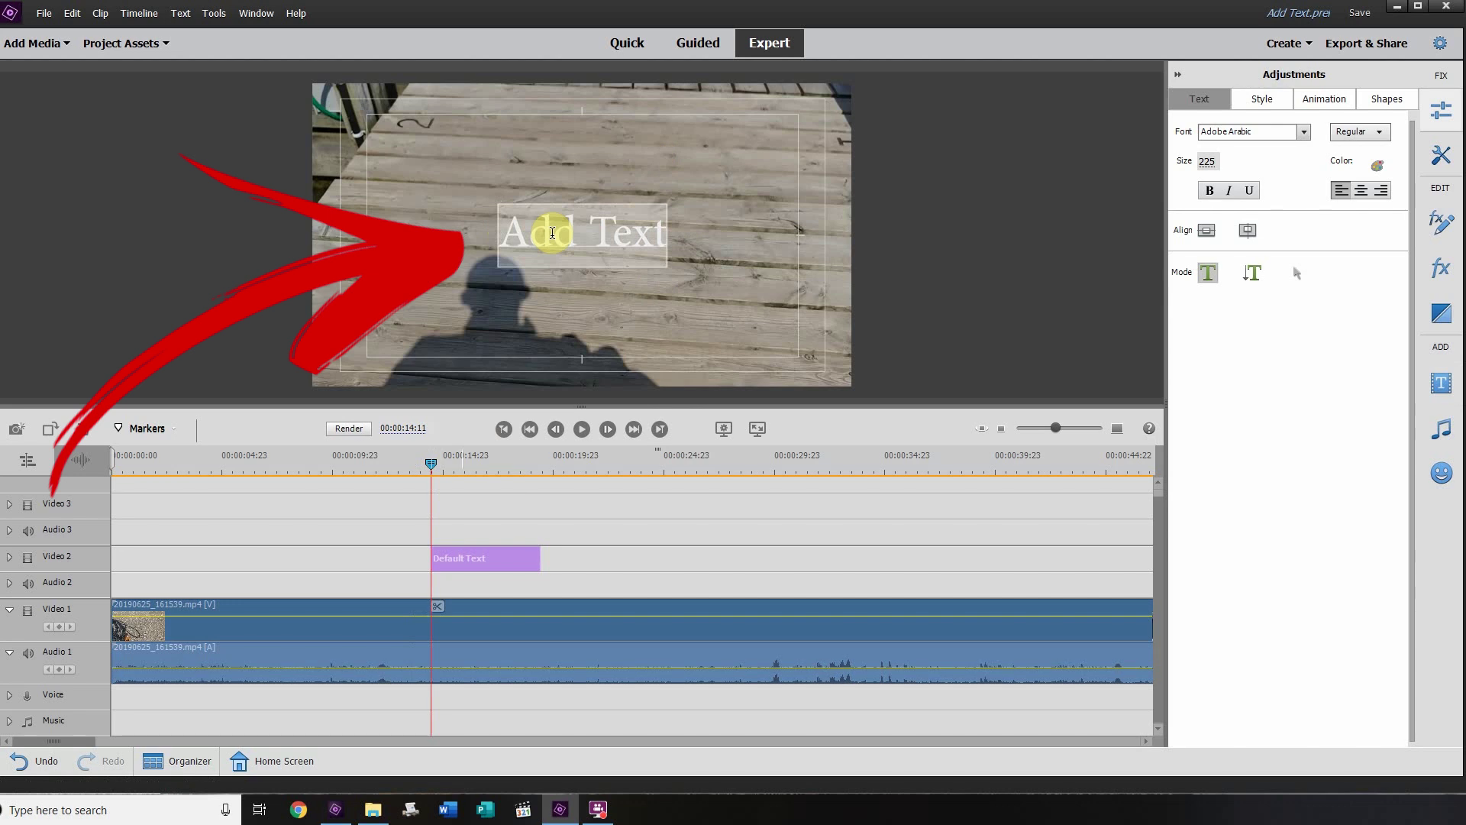
{"action": "type", "text": "This is"}
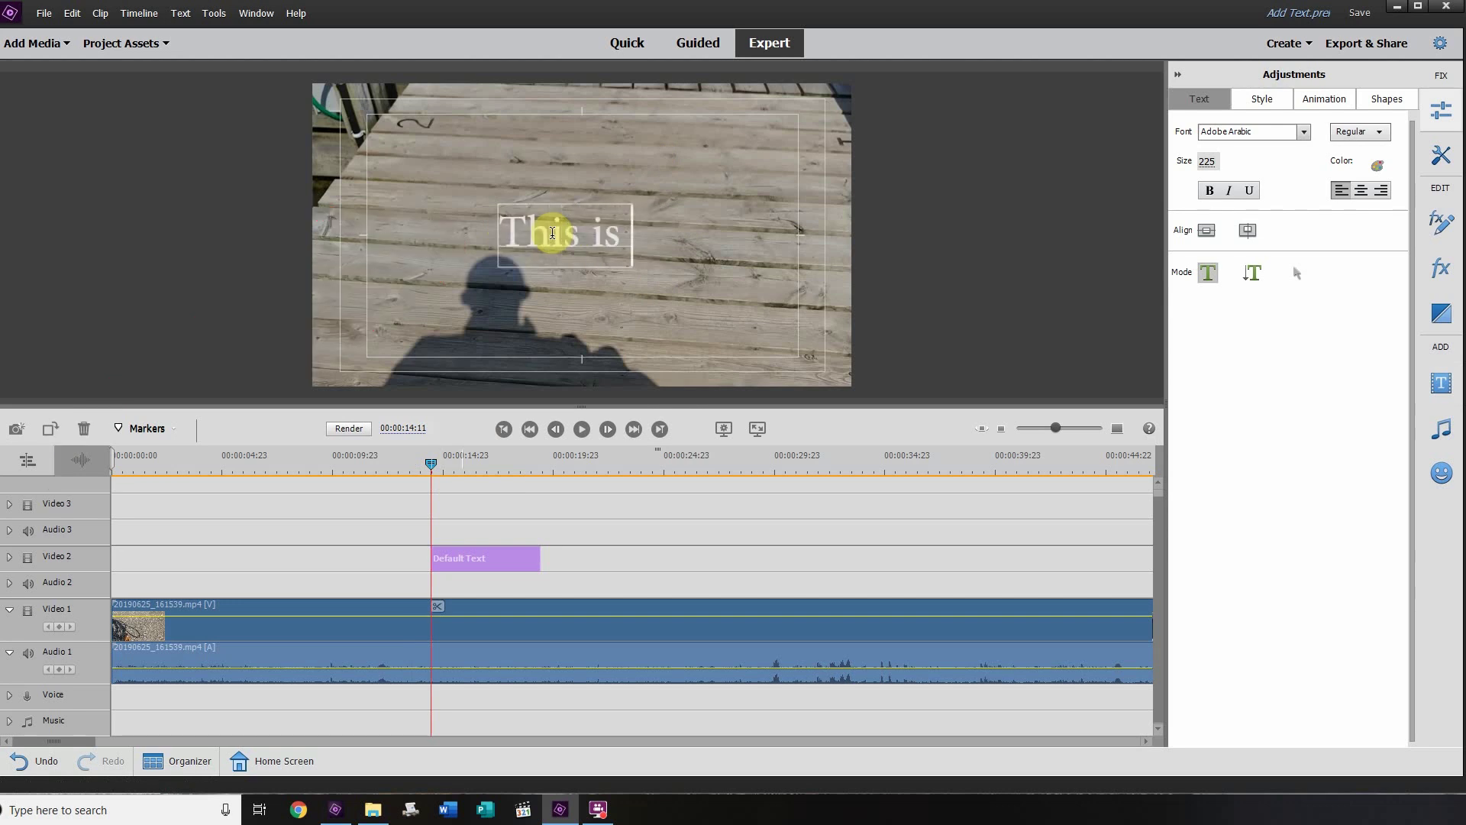
{"action": "type", "text": " how to add text in Adobe Pre"}
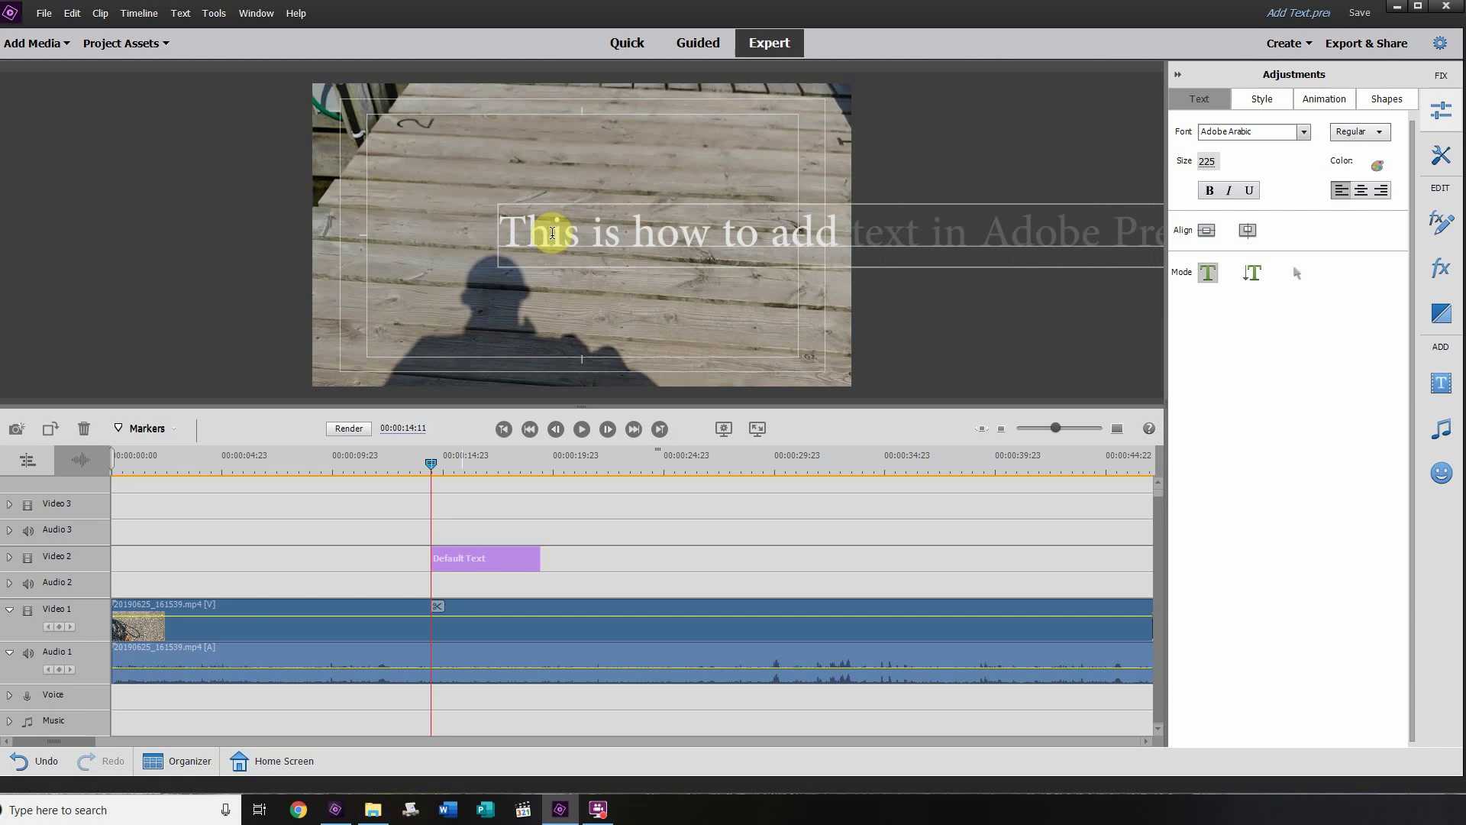
{"action": "key", "text": "BackSpace"}
{"action": "key", "text": "BackSpace"}
{"action": "type", "text": "Ele"}
{"action": "key", "text": "BackSpace"}
{"action": "key", "text": "BackSpace"}
{"action": "key", "text": "BackSpace"}
{"action": "type", "text": "Pre"}
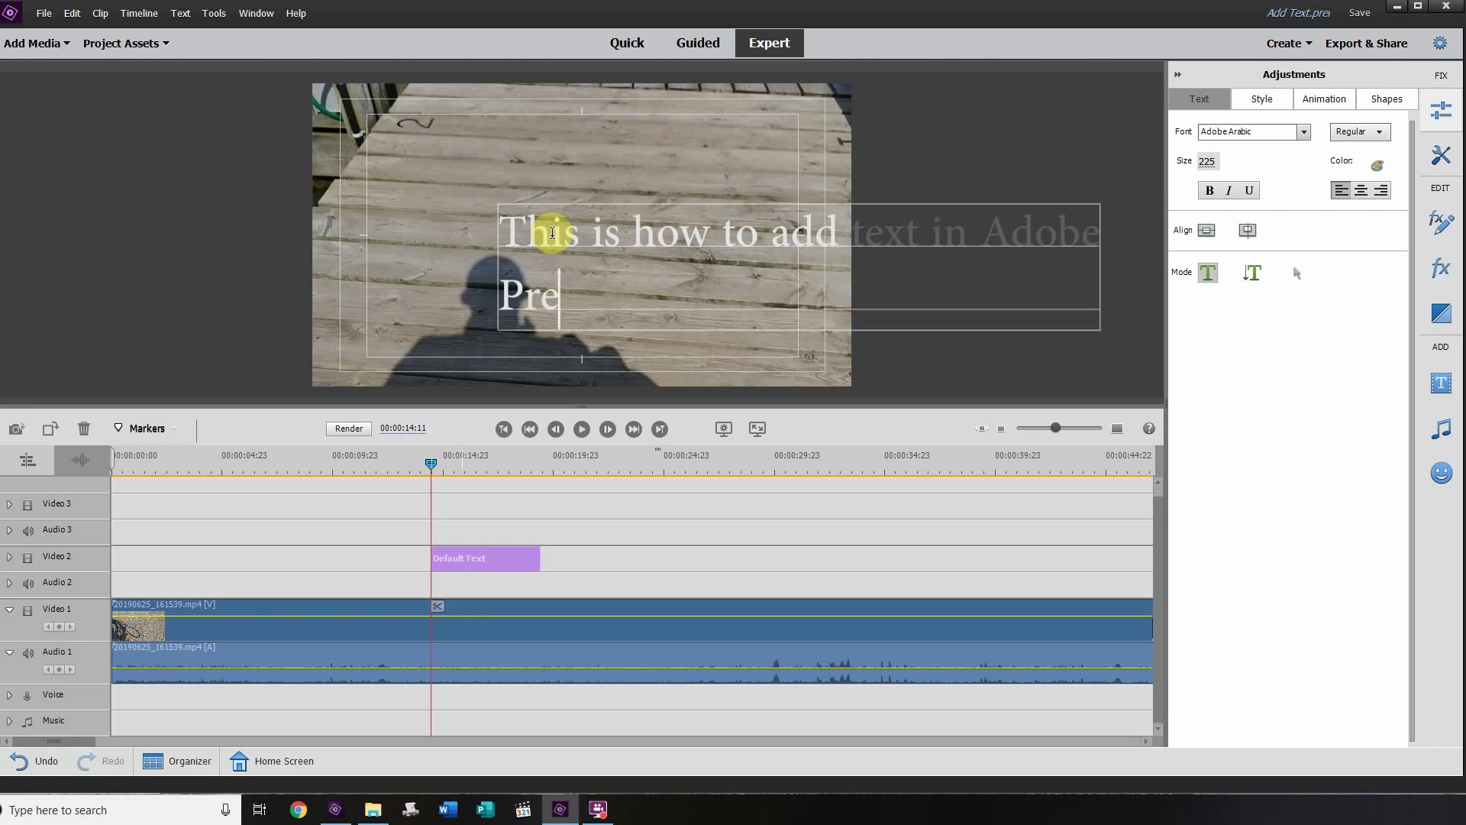
{"action": "type", "text": "miere Elements 2019"}
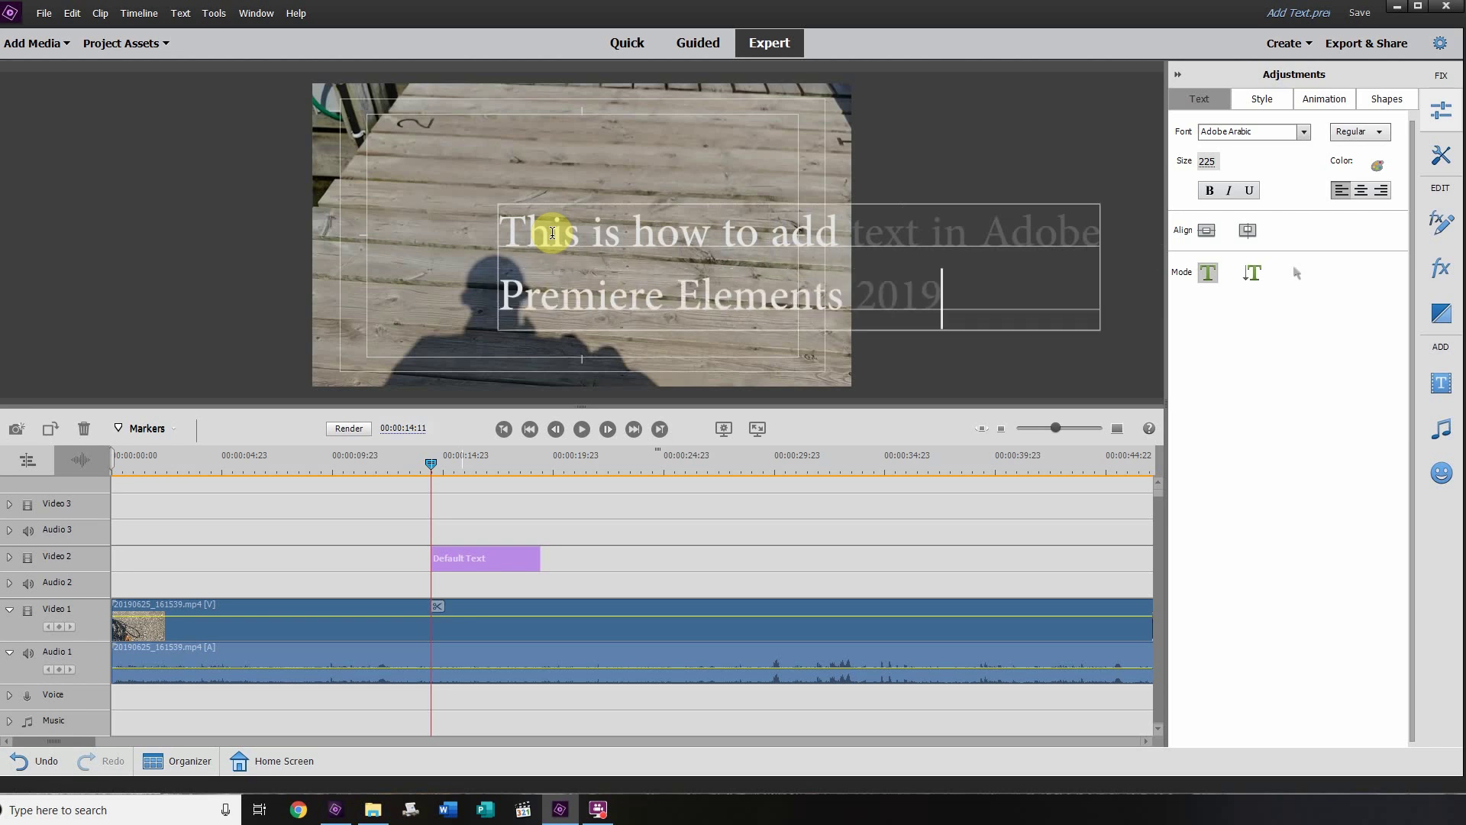
Finish typing, return to horizontal text mode and select the whole title text
{"action": "left_click", "coordinate": [1293, 269]}
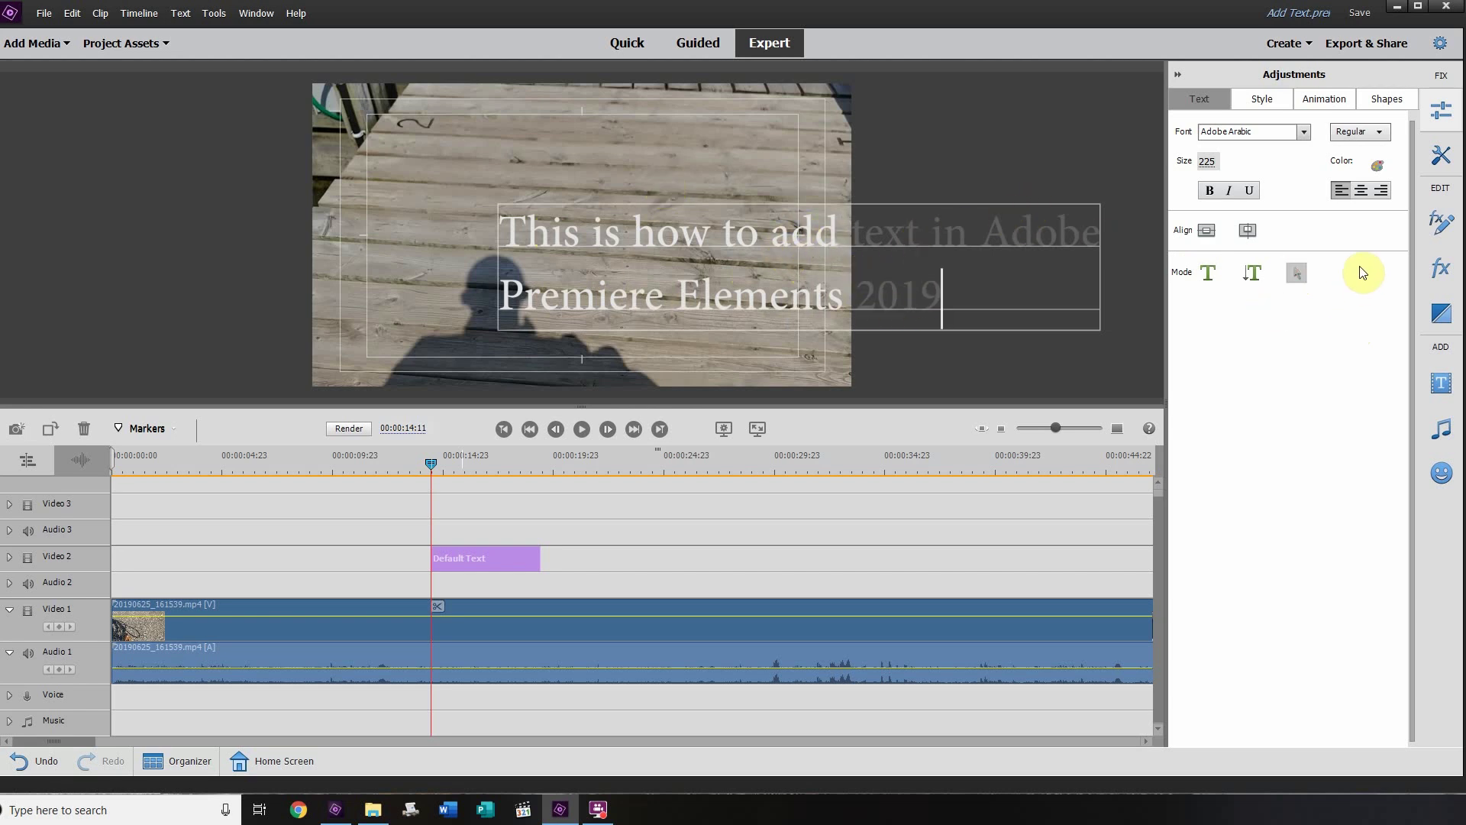
{"action": "left_click", "coordinate": [1299, 272]}
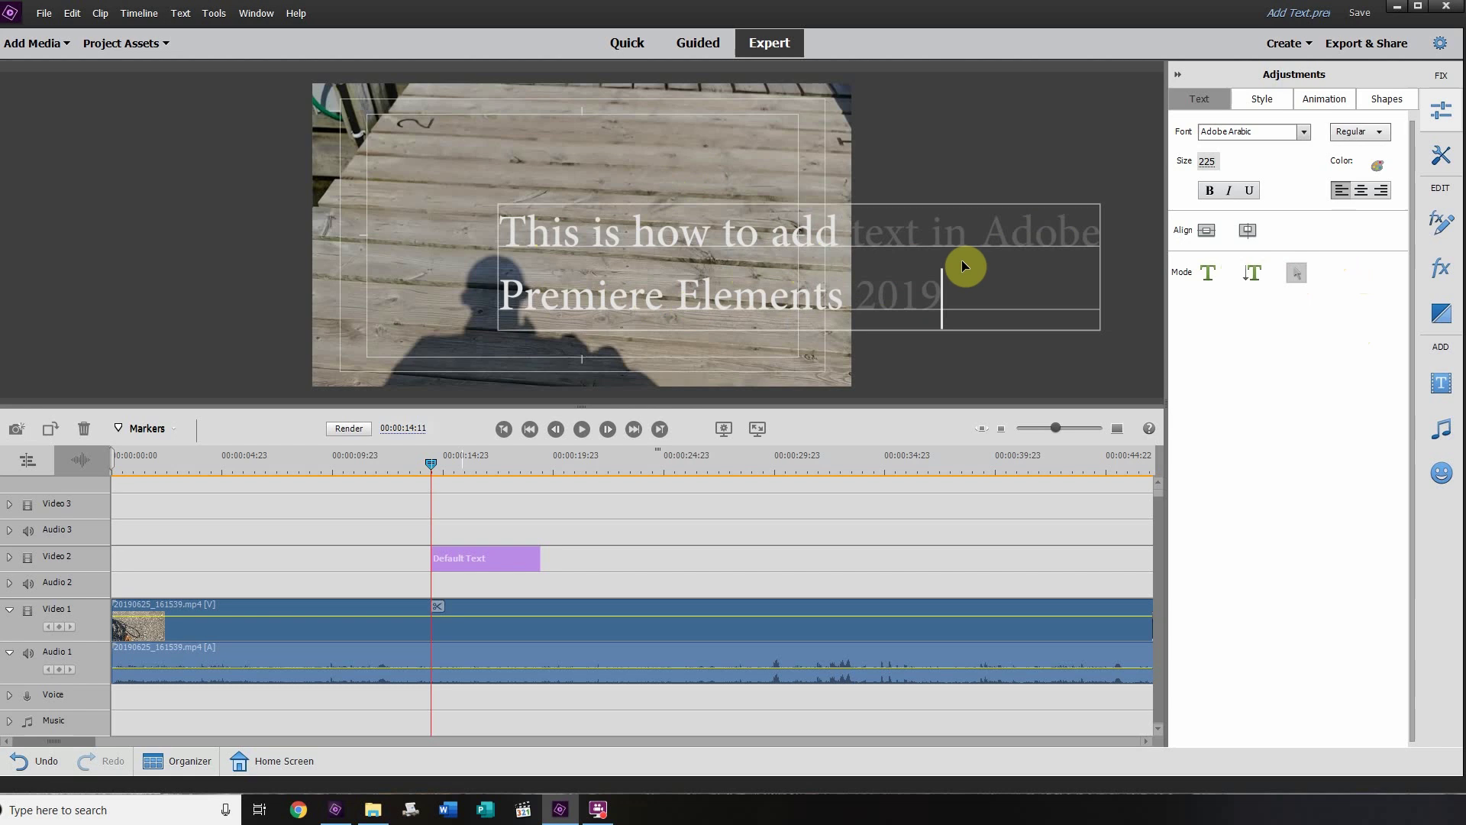
{"action": "left_click", "coordinate": [1208, 272]}
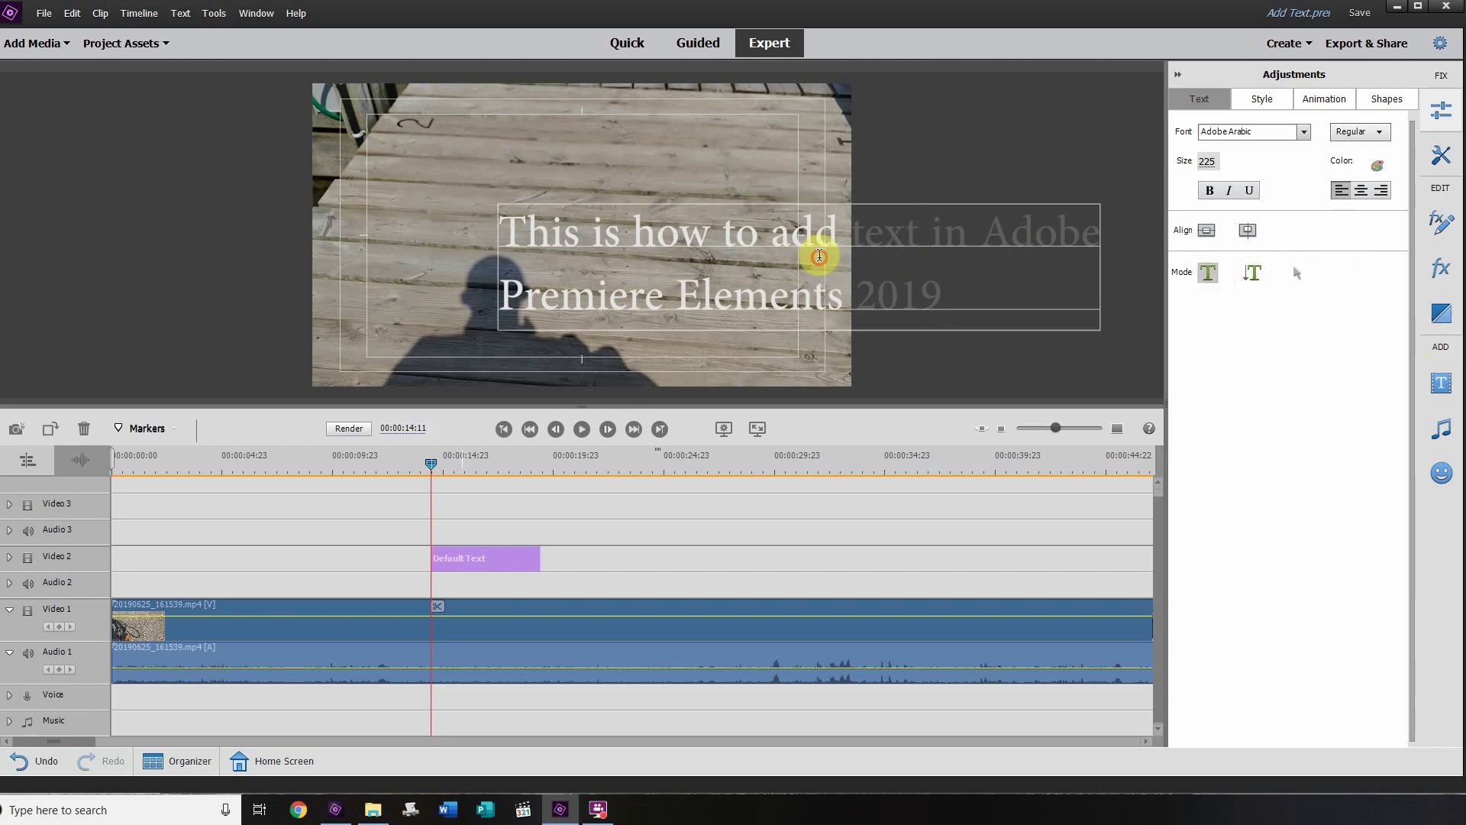
{"action": "key", "text": "ctrl+shift+End"}
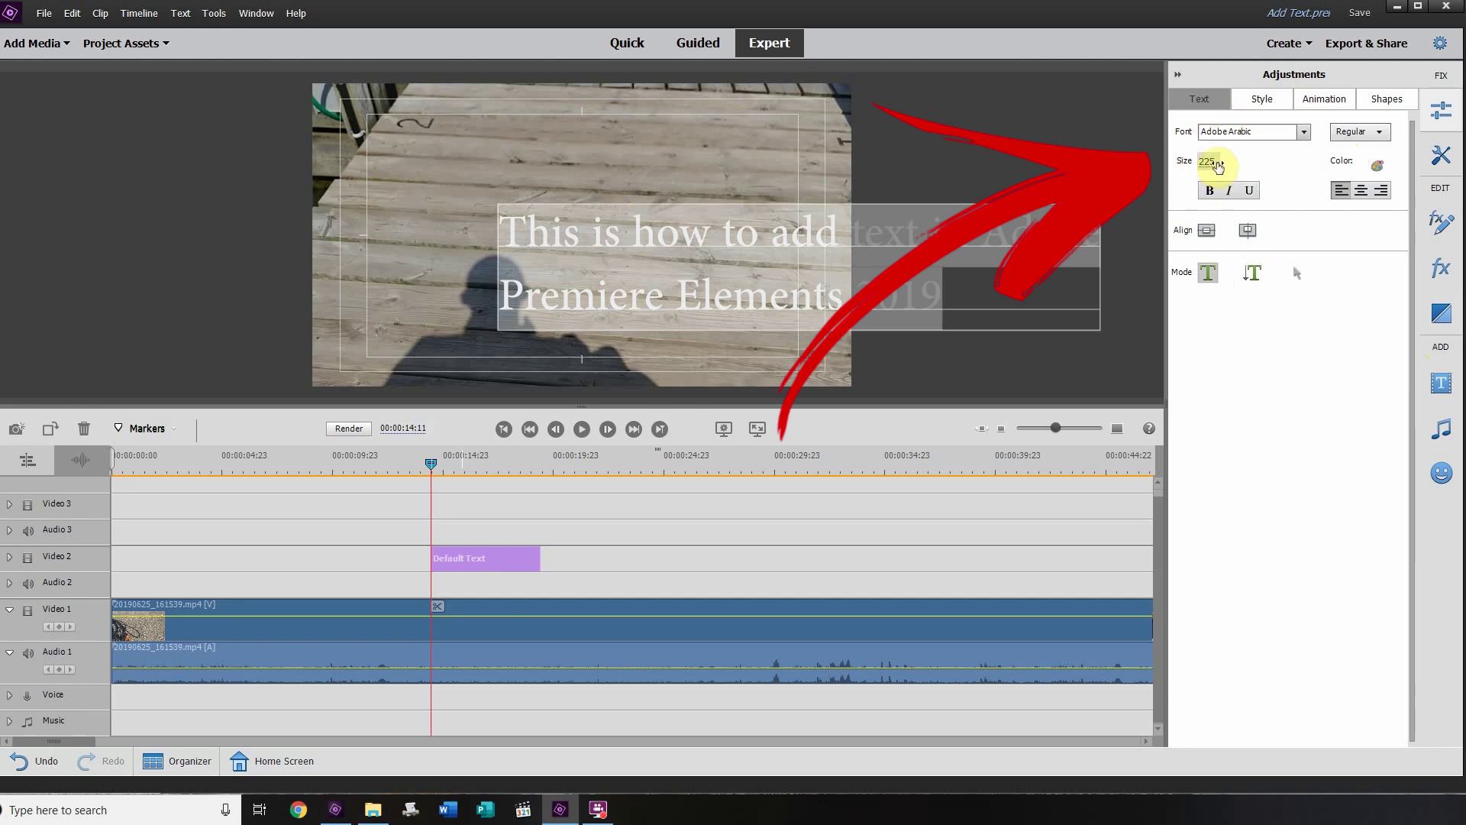
Set text size 200, centre the lines and centre the block horizontally and vertically
{"action": "left_click", "coordinate": [1216, 153]}
{"action": "type", "text": "200"}
{"action": "key", "text": "Return"}
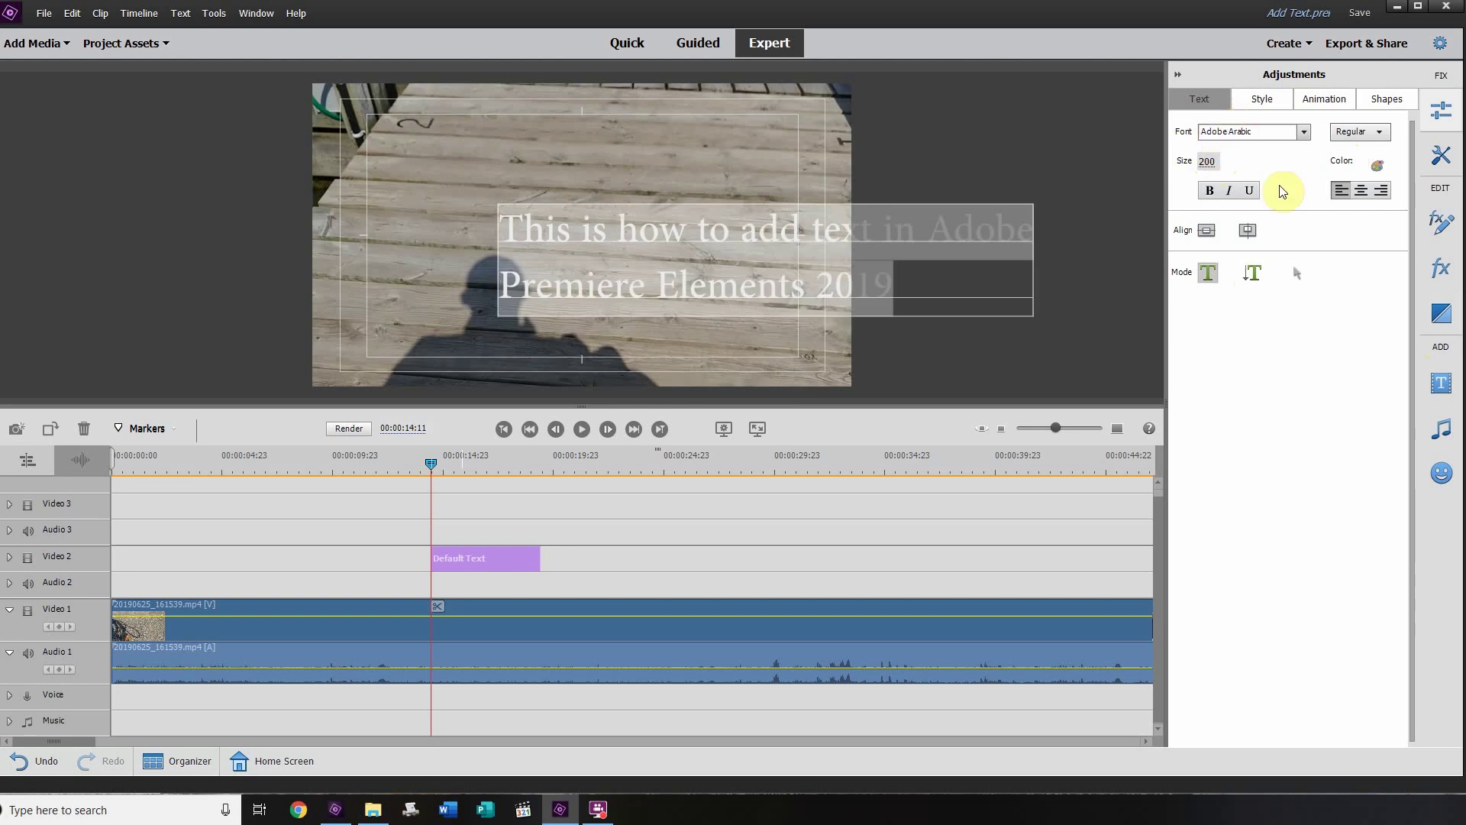
{"action": "left_click", "coordinate": [1362, 190]}
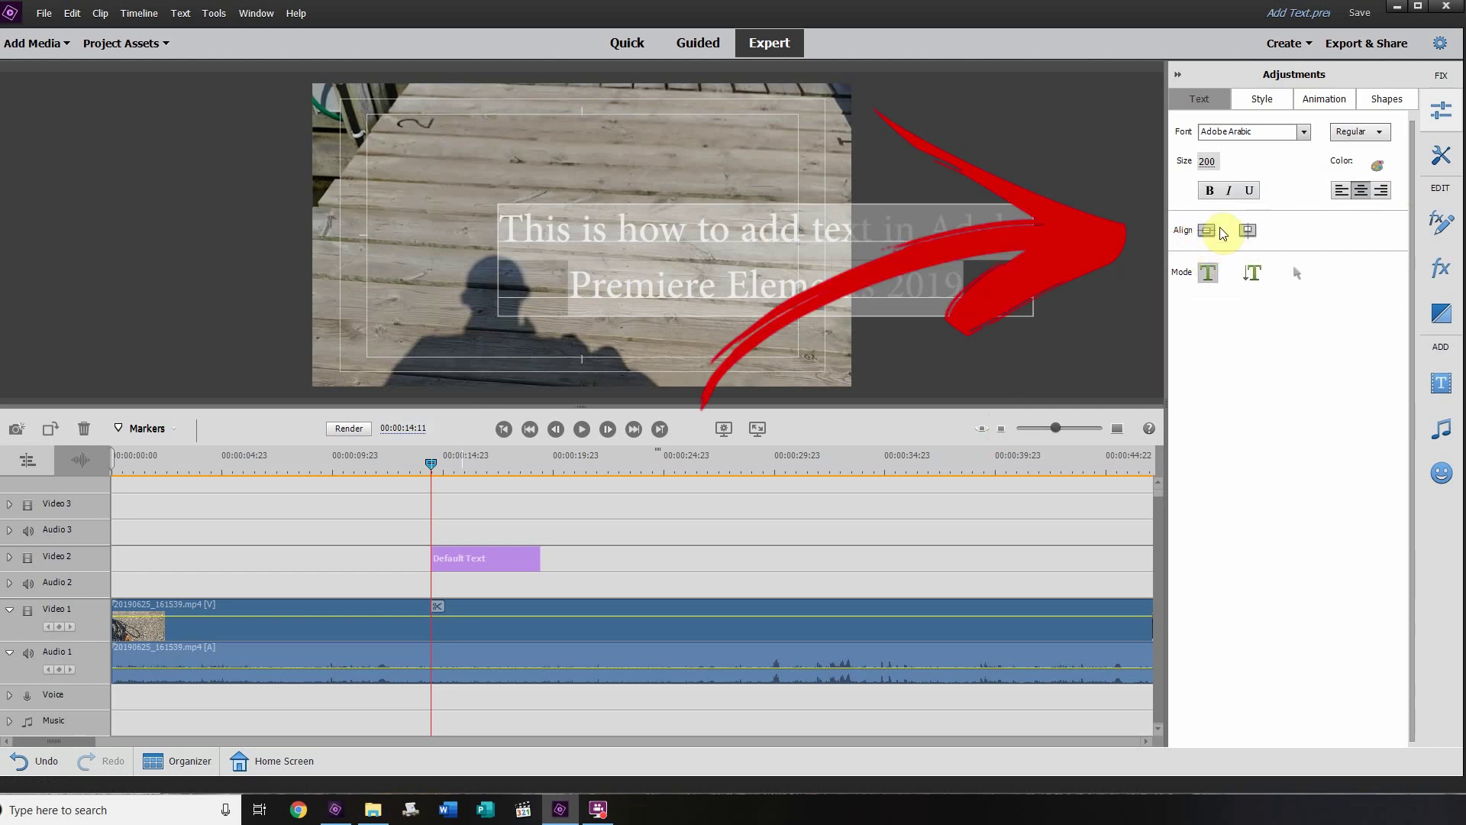
{"action": "left_click", "coordinate": [1206, 230]}
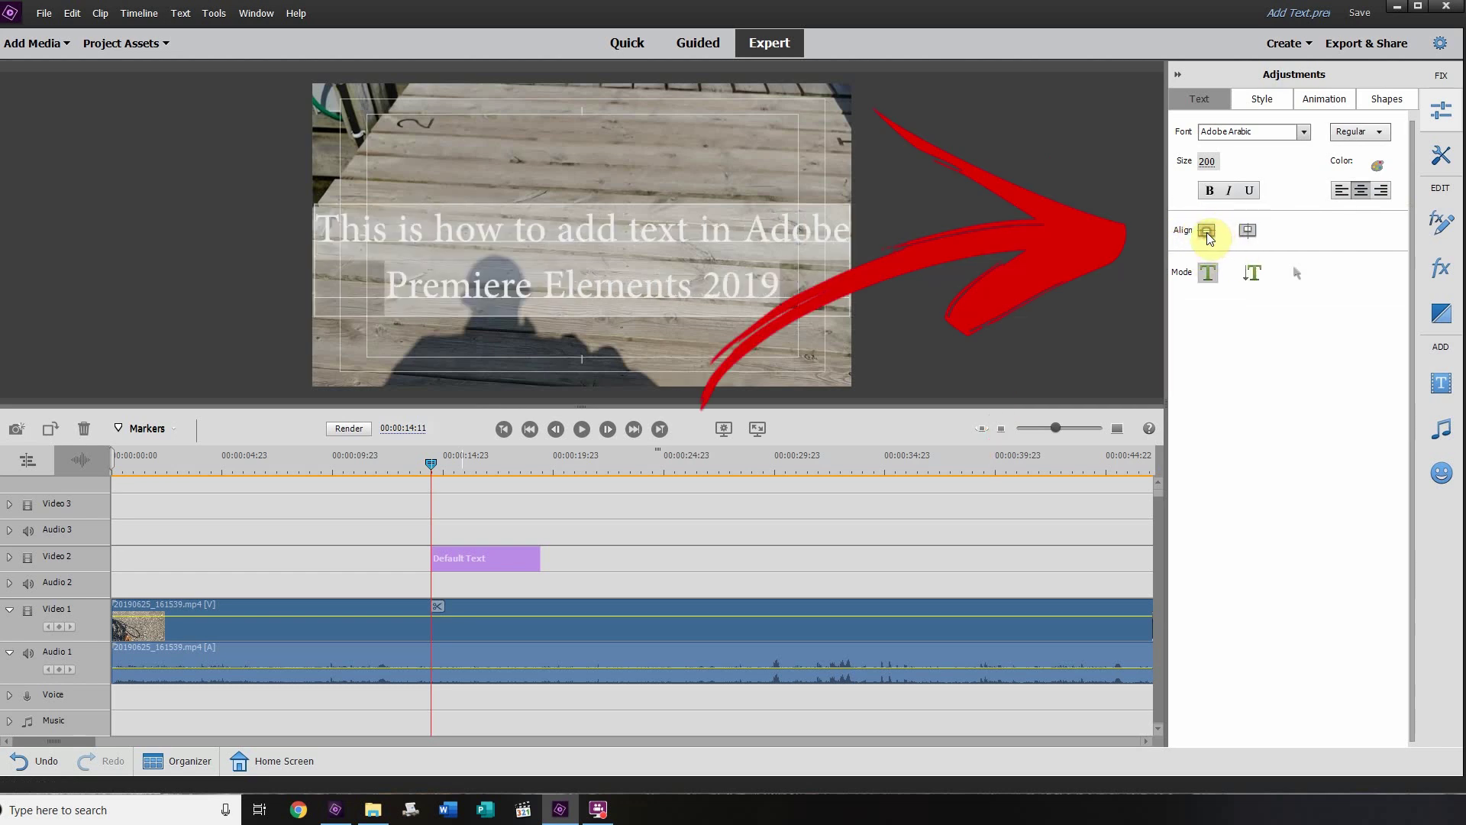
{"action": "left_click", "coordinate": [1250, 231]}
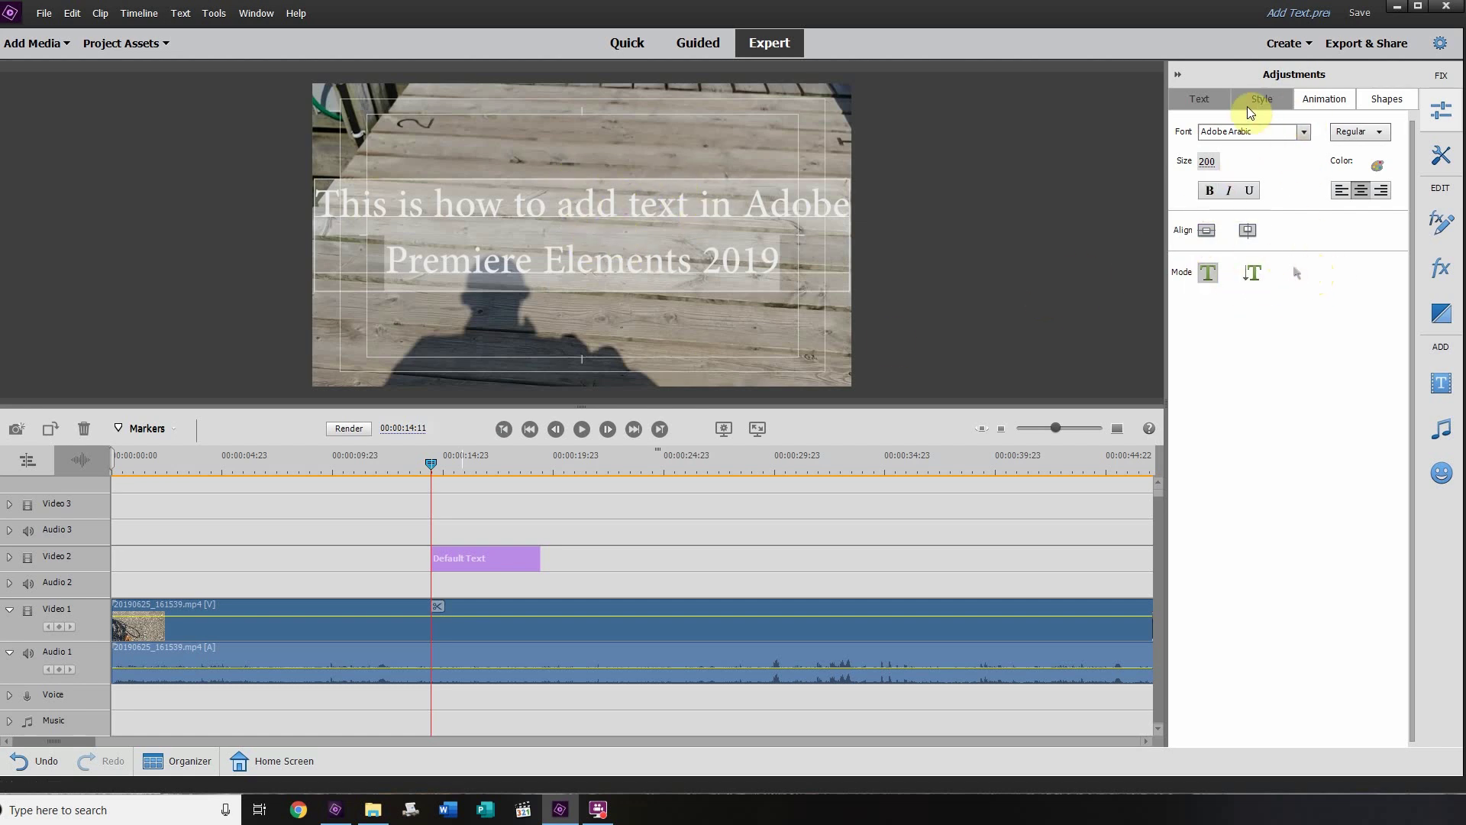
Choose Comic Sans MS from the font list for the title
{"action": "left_click", "coordinate": [1304, 134]}
{"action": "scroll", "coordinate": [1353, 272], "scroll_direction": "down", "scroll_amount": 5}
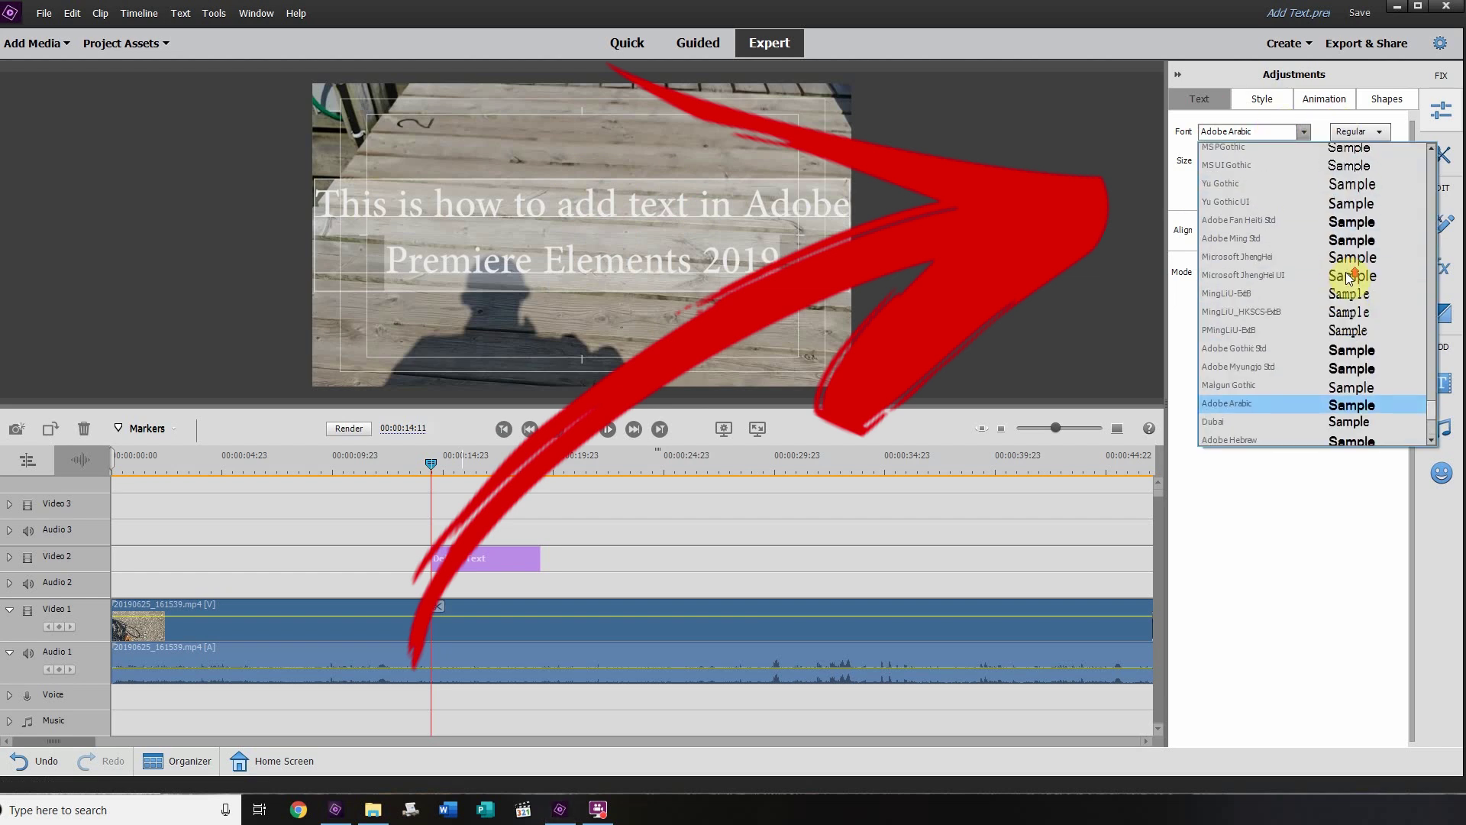
{"action": "scroll", "coordinate": [1353, 272], "scroll_direction": "down", "scroll_amount": 5}
{"action": "scroll", "coordinate": [1357, 252], "scroll_direction": "down", "scroll_amount": 5}
{"action": "scroll", "coordinate": [1367, 227], "scroll_direction": "down", "scroll_amount": 5}
{"action": "scroll", "coordinate": [1367, 227], "scroll_direction": "up", "scroll_amount": 5}
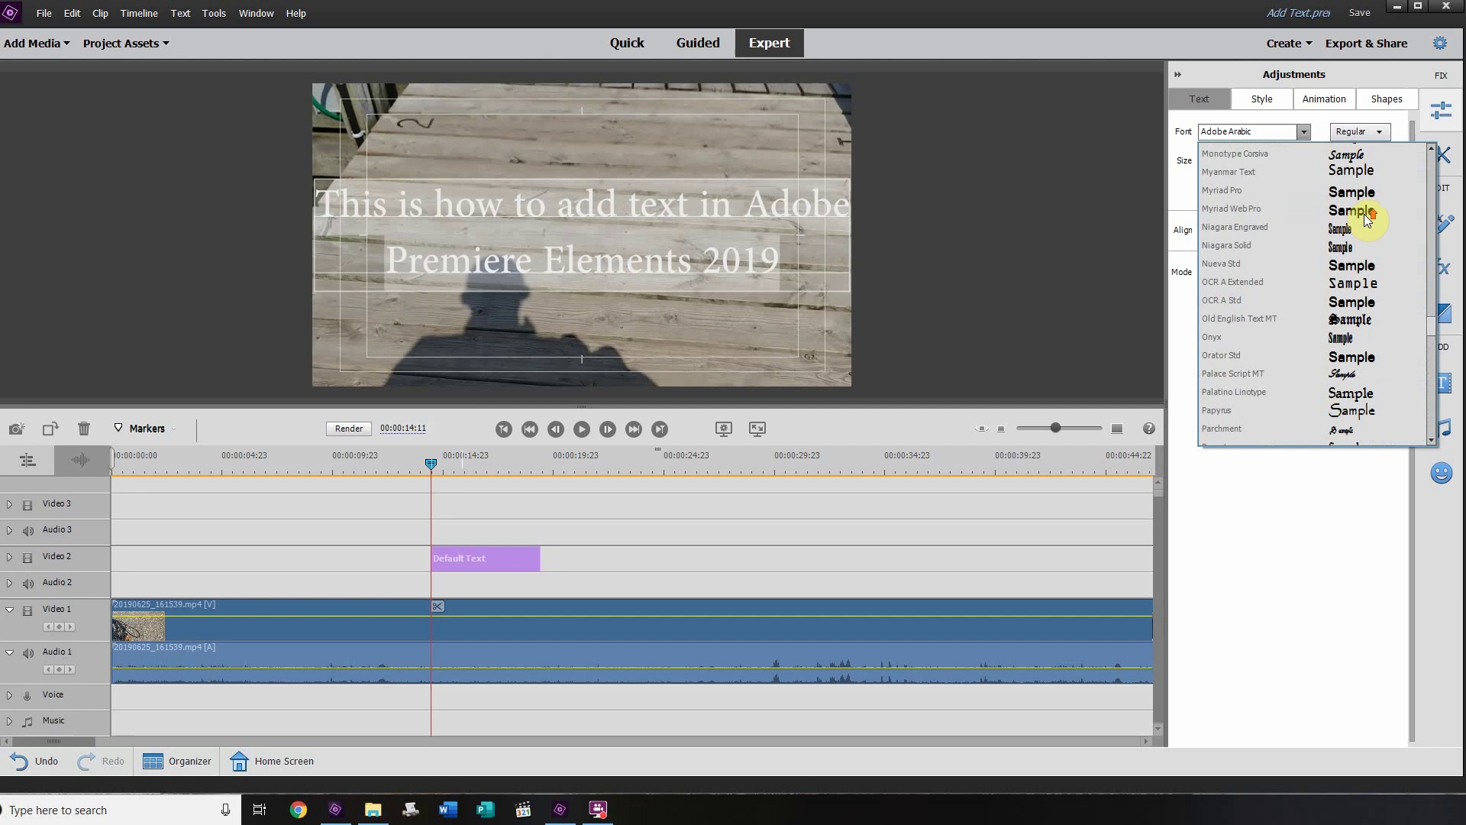
{"action": "scroll", "coordinate": [1366, 226], "scroll_direction": "up", "scroll_amount": 5}
{"action": "scroll", "coordinate": [1366, 220], "scroll_direction": "up", "scroll_amount": 5}
{"action": "scroll", "coordinate": [1365, 221], "scroll_direction": "up", "scroll_amount": 5}
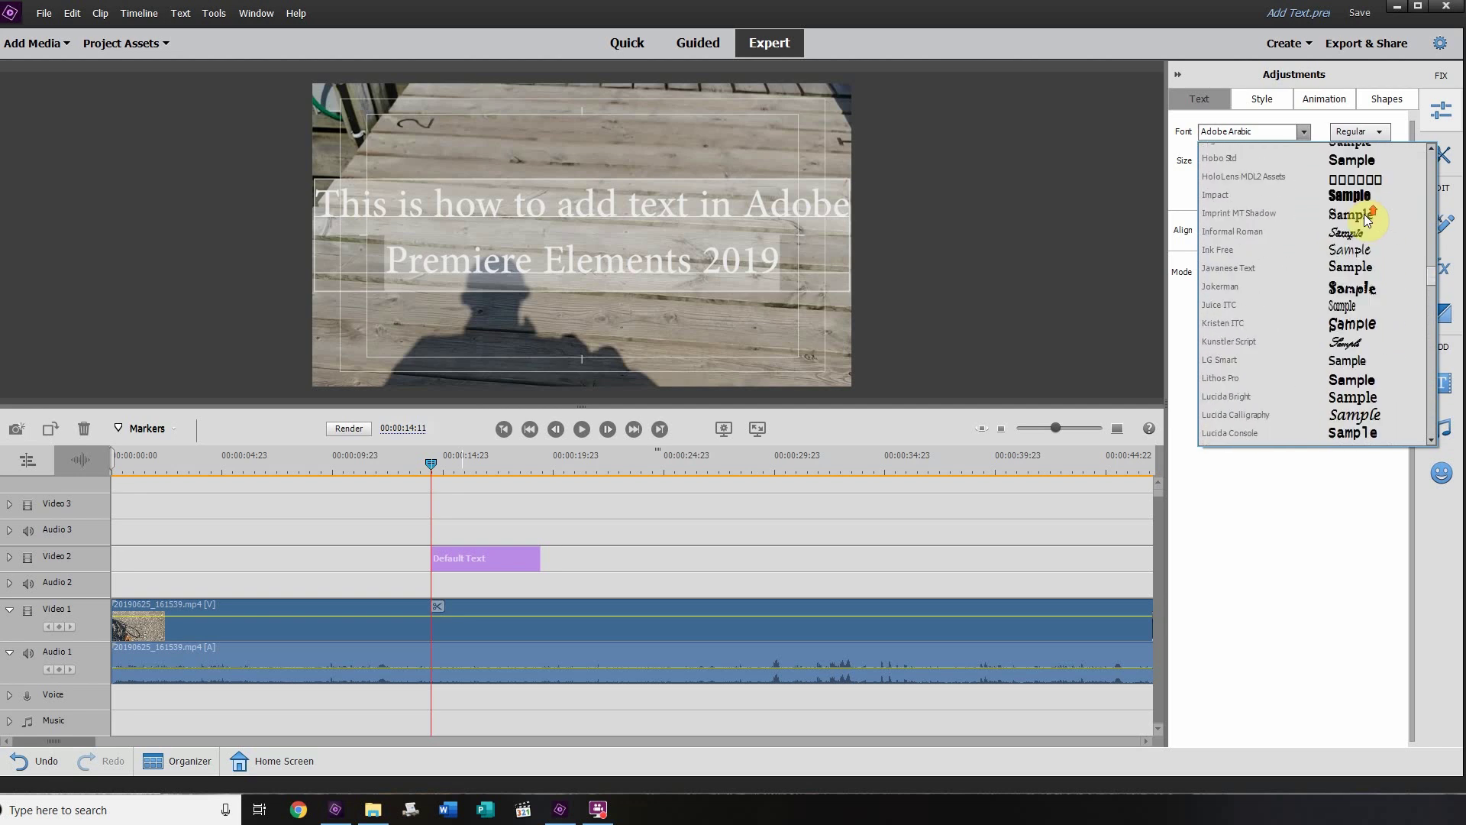
{"action": "scroll", "coordinate": [1365, 220], "scroll_direction": "up", "scroll_amount": 5}
{"action": "scroll", "coordinate": [1366, 221], "scroll_direction": "up", "scroll_amount": 5}
{"action": "scroll", "coordinate": [1366, 220], "scroll_direction": "up", "scroll_amount": 5}
{"action": "scroll", "coordinate": [1366, 220], "scroll_direction": "up", "scroll_amount": 3}
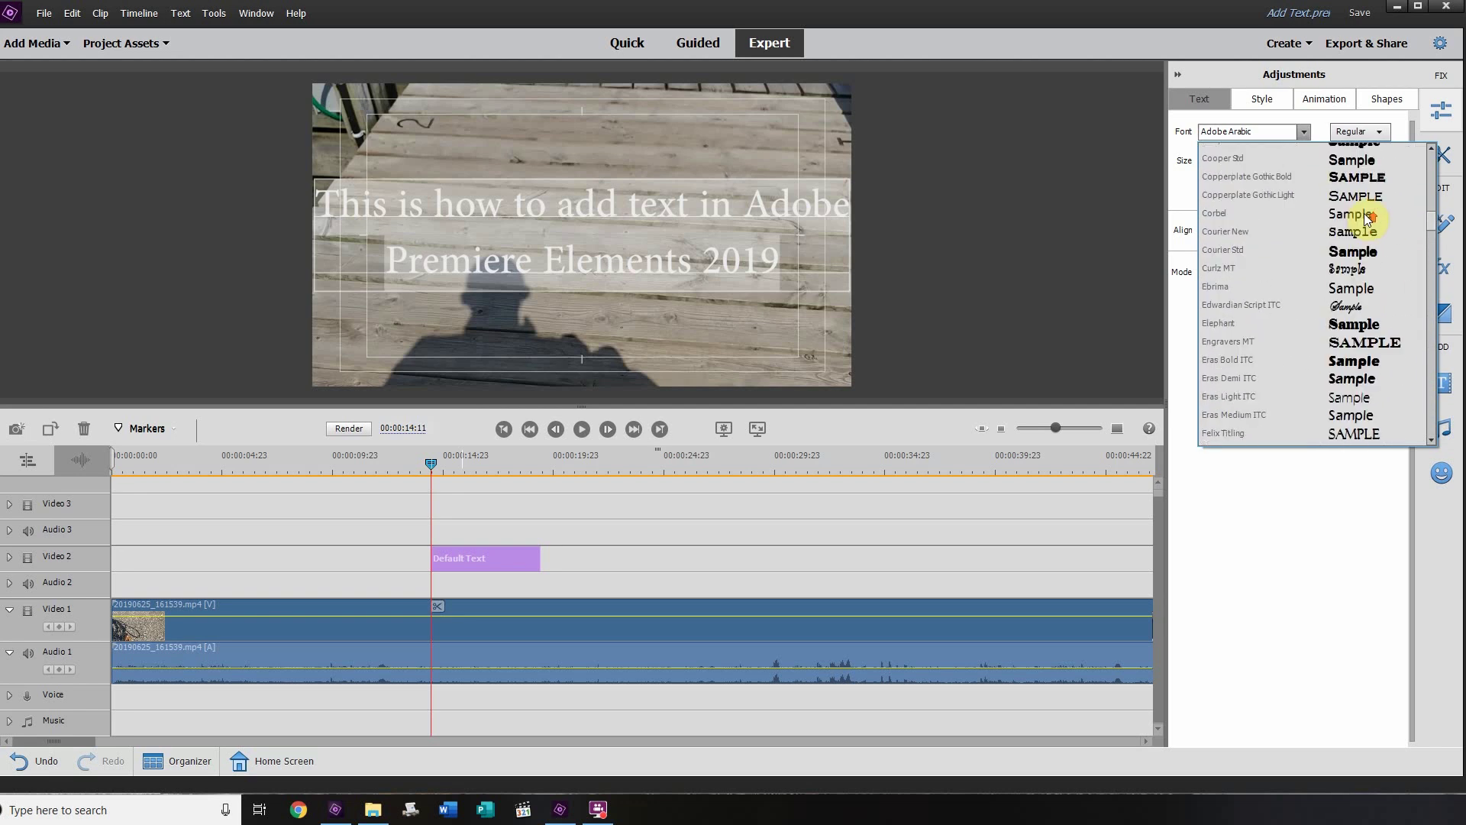
{"action": "left_click", "coordinate": [1354, 223]}
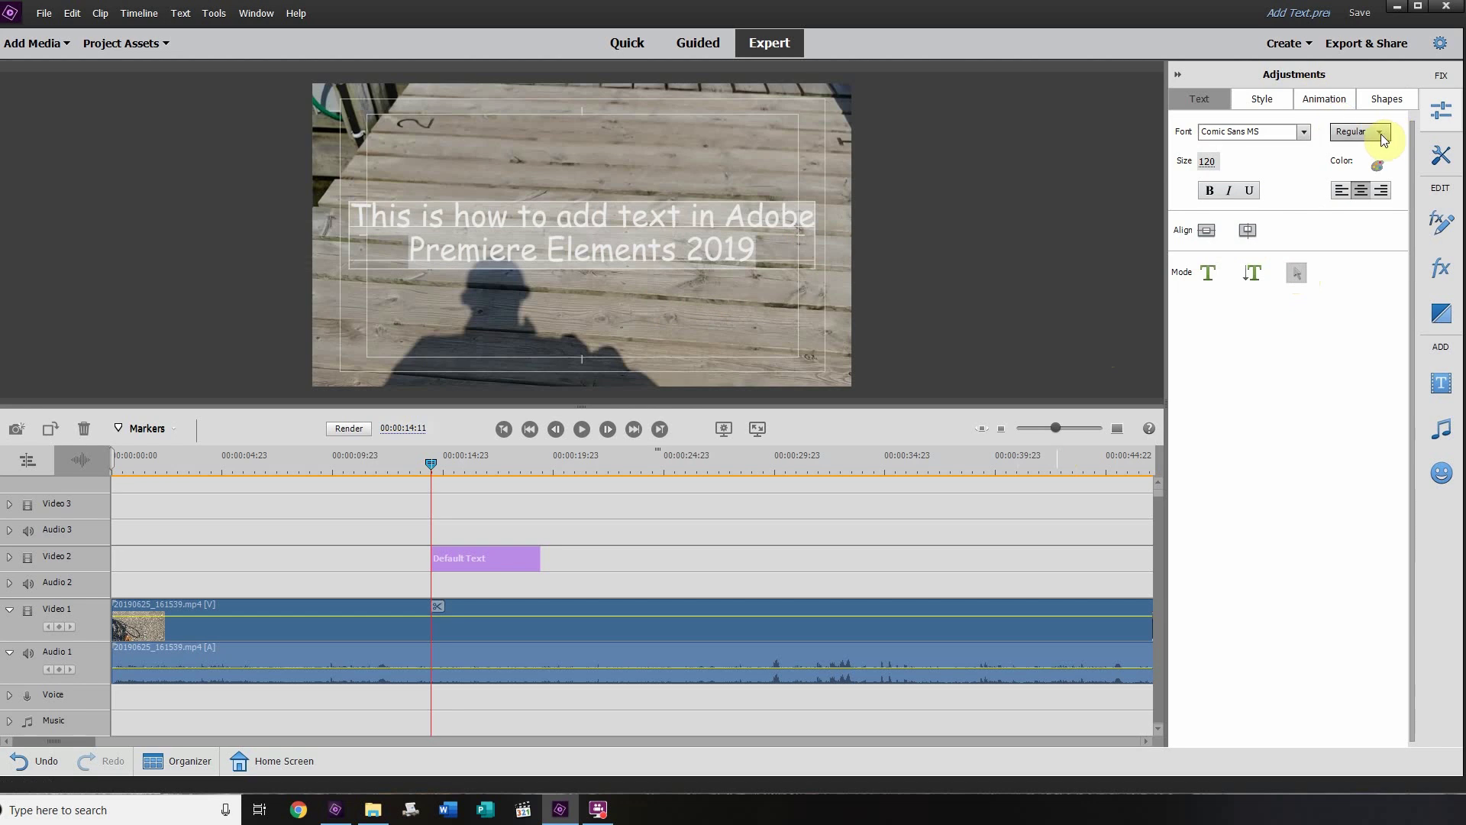
Pick a nearly black dark green in Color Properties as the text colour and confirm
{"action": "left_click", "coordinate": [1379, 164]}
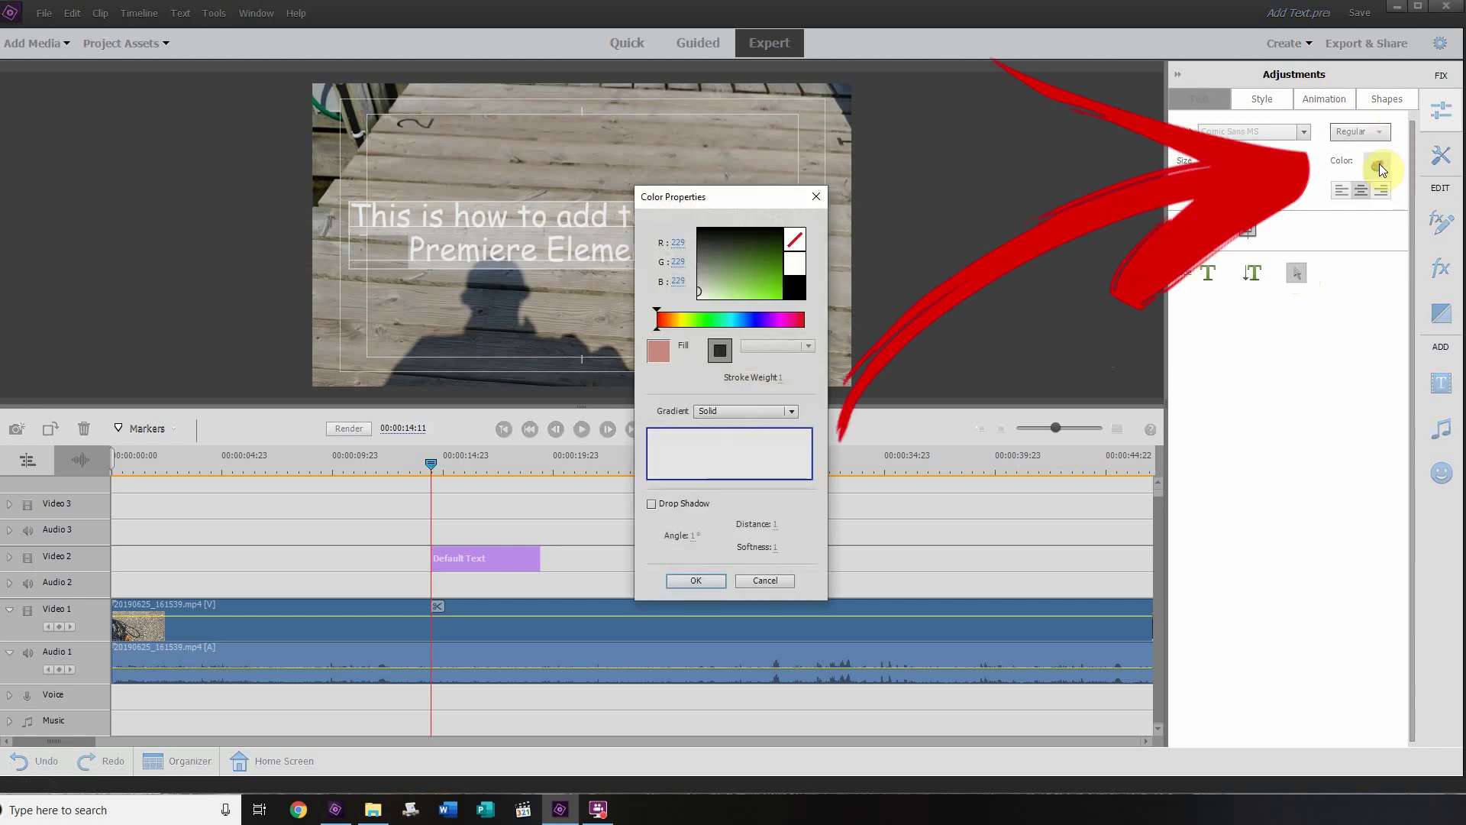
{"action": "left_click", "coordinate": [752, 254]}
{"action": "left_click", "coordinate": [727, 238]}
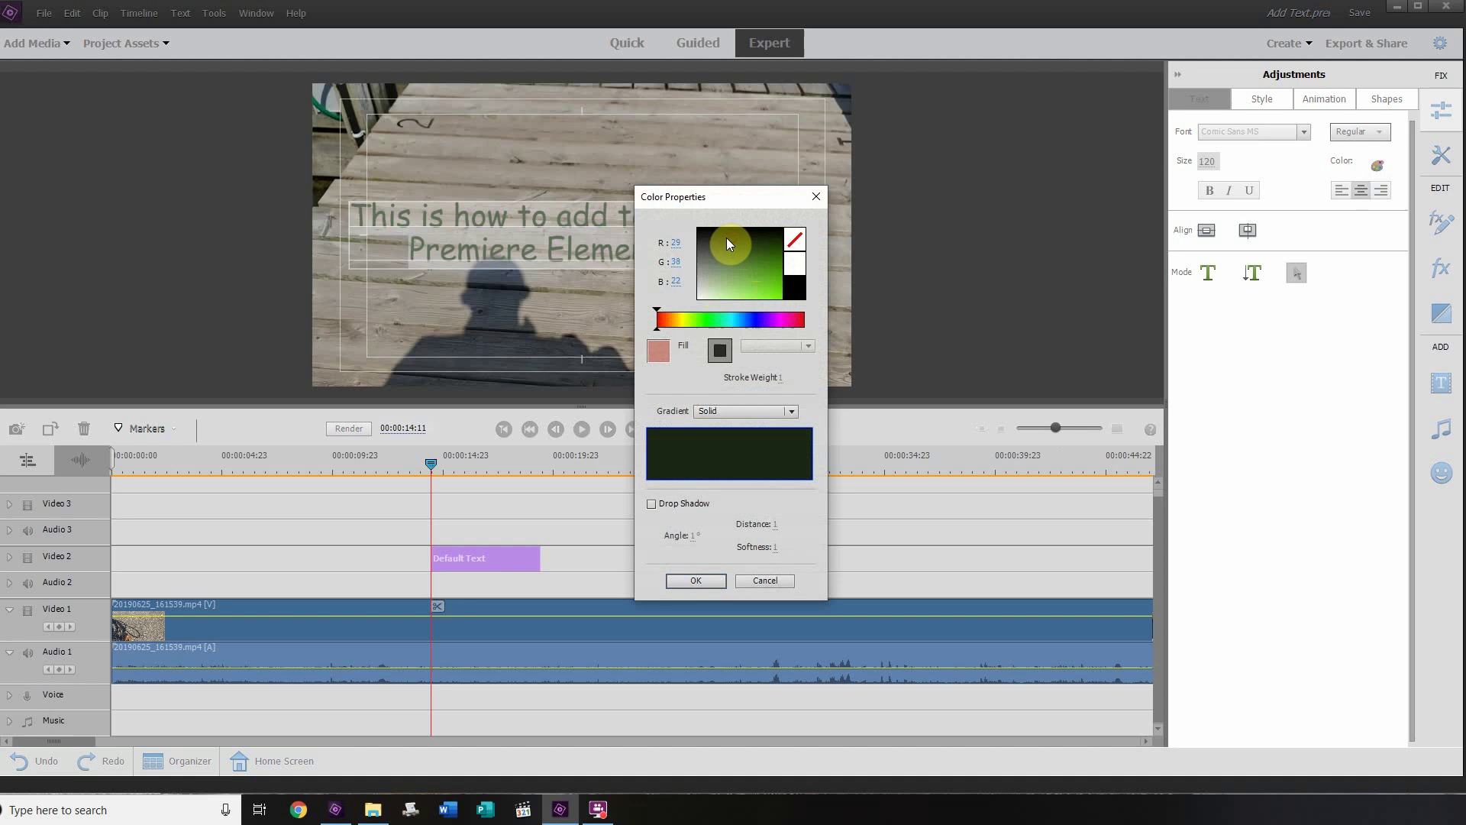
{"action": "left_click", "coordinate": [706, 587]}
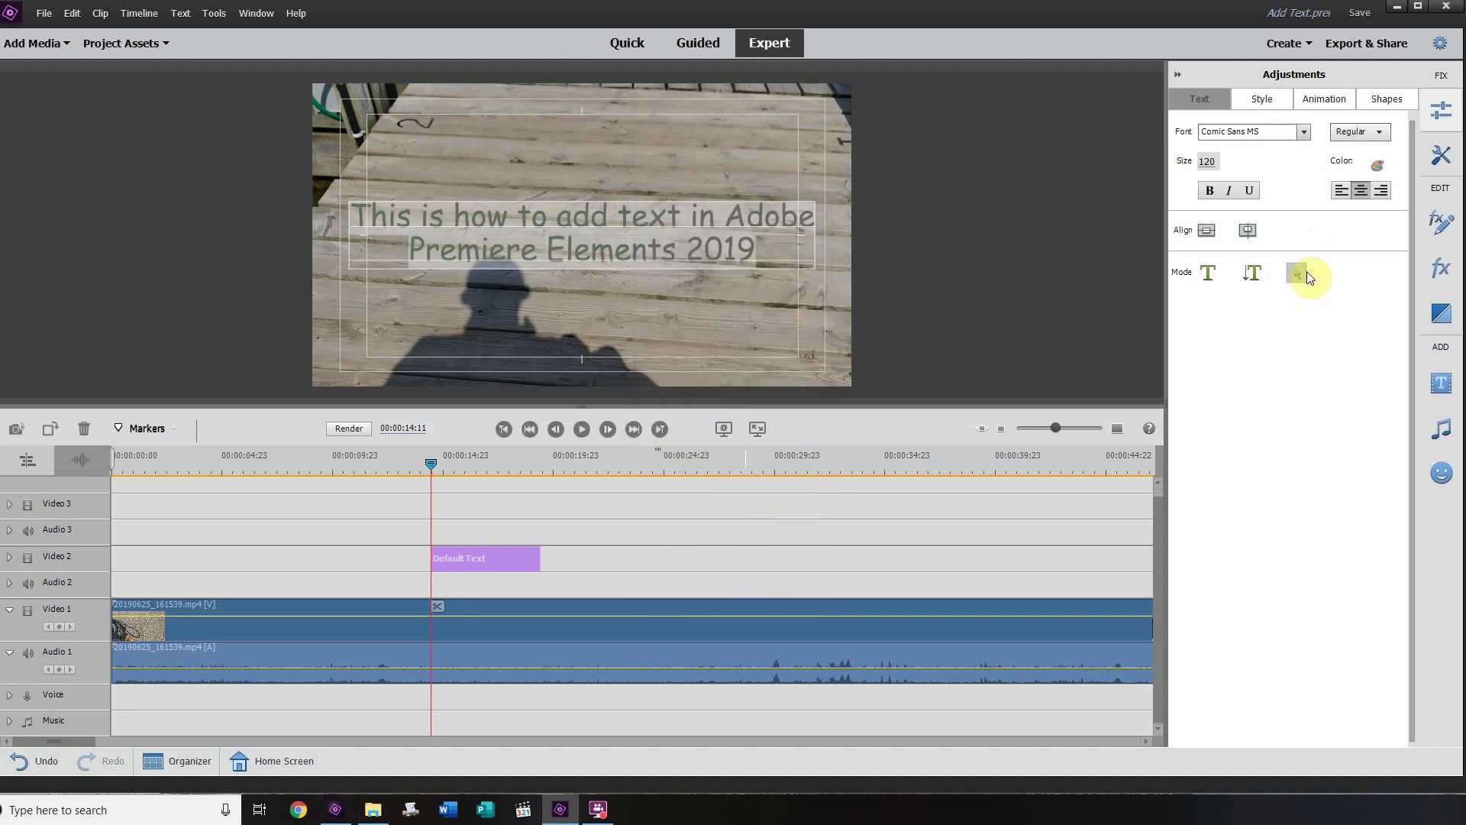
Tilt the title box about 28° counter-clockwise and greatly enlarge it, undoing the oversize
{"action": "left_click", "coordinate": [1294, 273]}
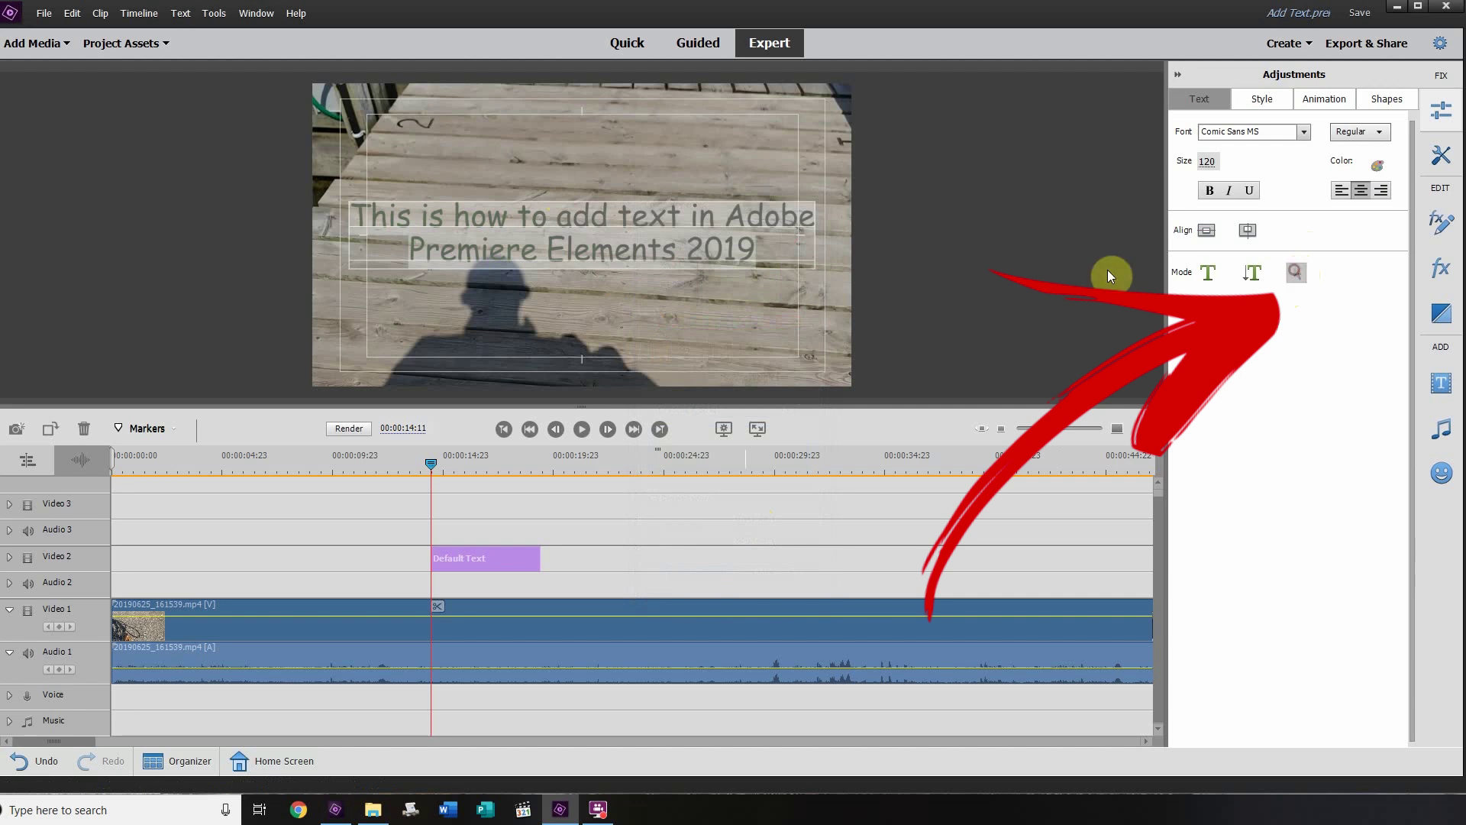
{"action": "left_click", "coordinate": [697, 262]}
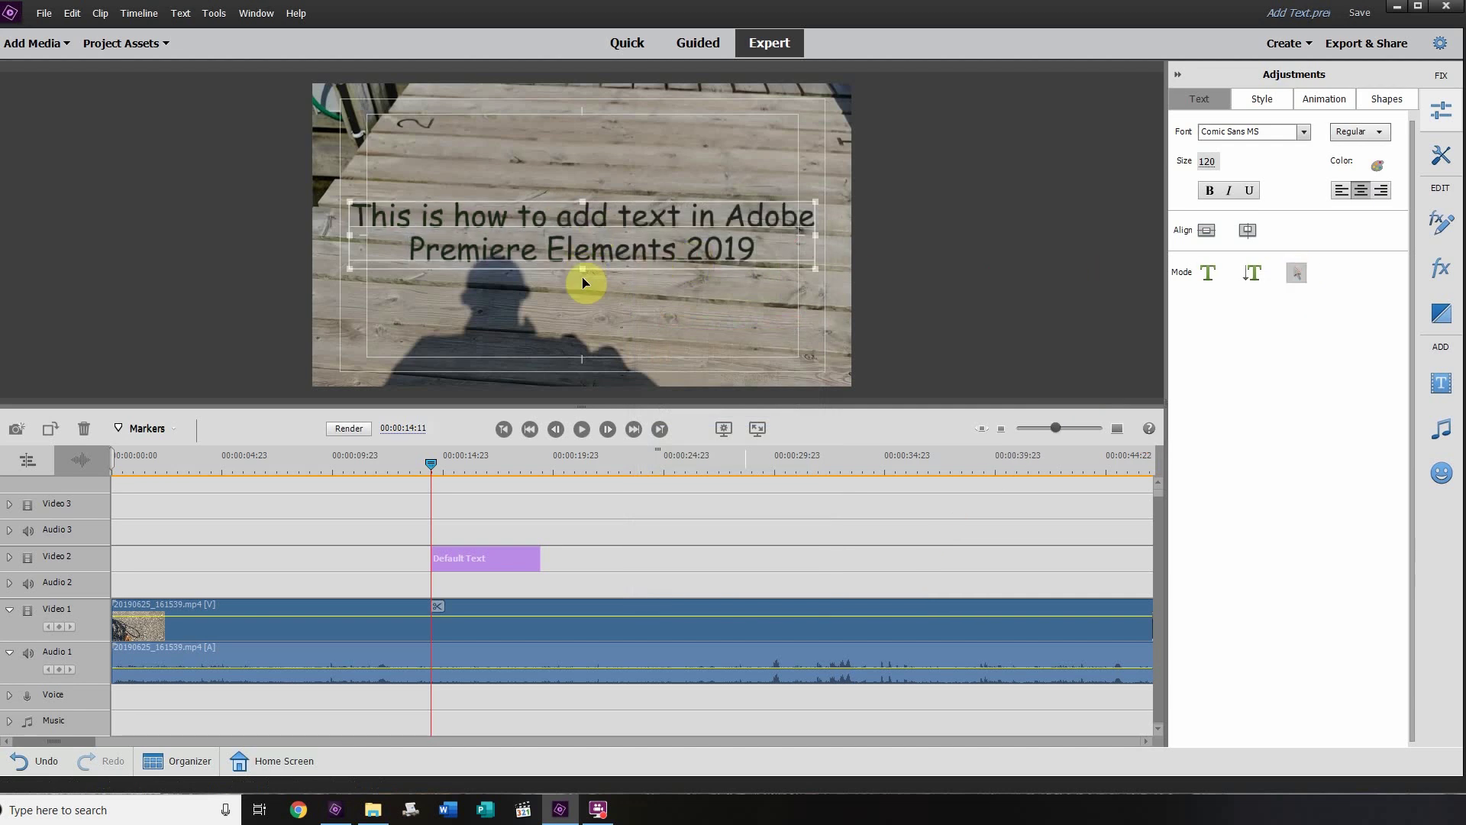
{"action": "mouse_move", "coordinate": [583, 276]}
{"action": "left_mouse_down"}
{"action": "mouse_move", "coordinate": [606, 279]}
{"action": "mouse_move", "coordinate": [562, 242]}
{"action": "left_mouse_up"}
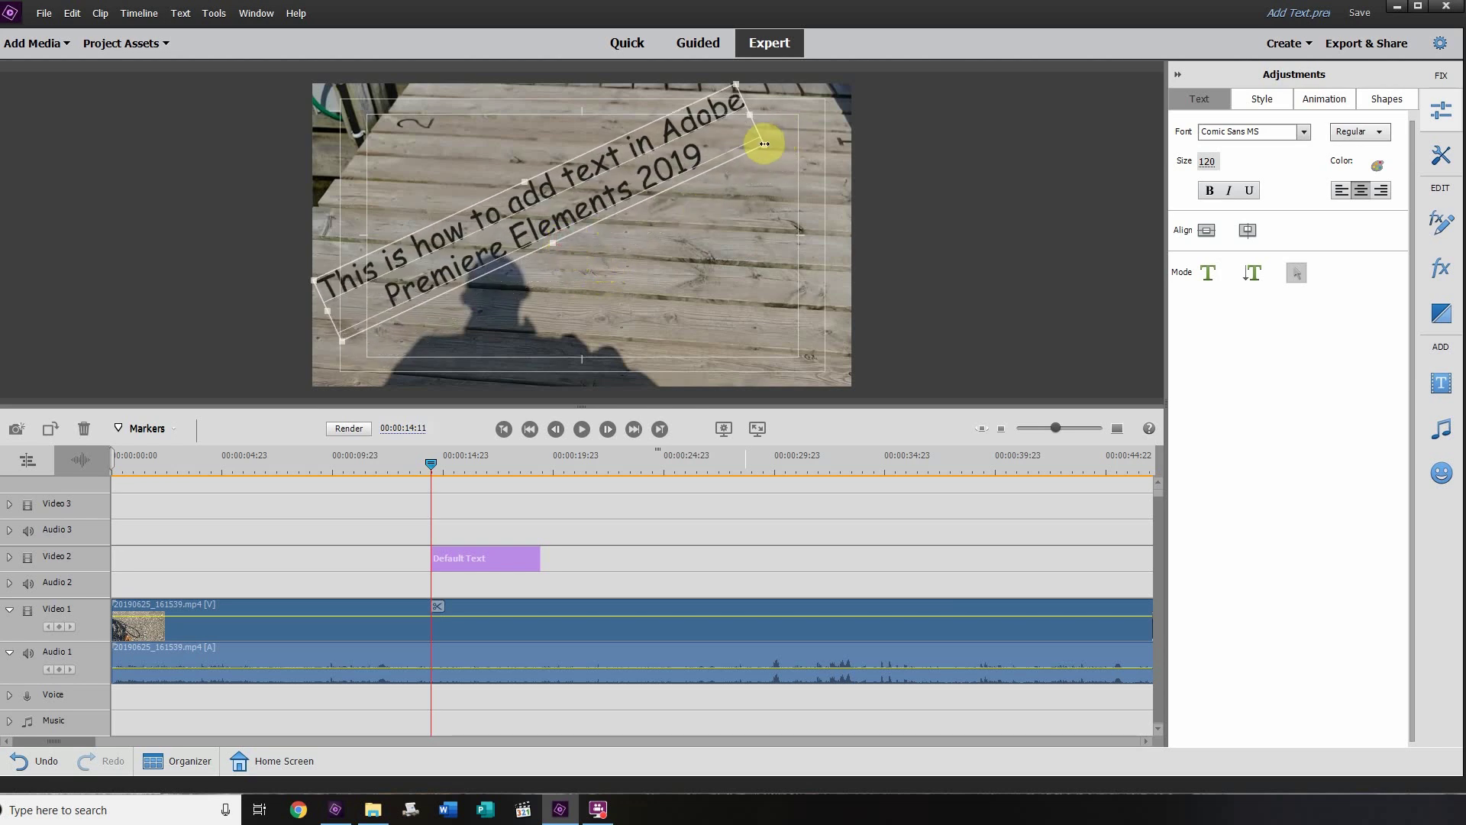
{"action": "left_click_drag", "start_coordinate": [763, 143], "coordinate": [1070, 130]}
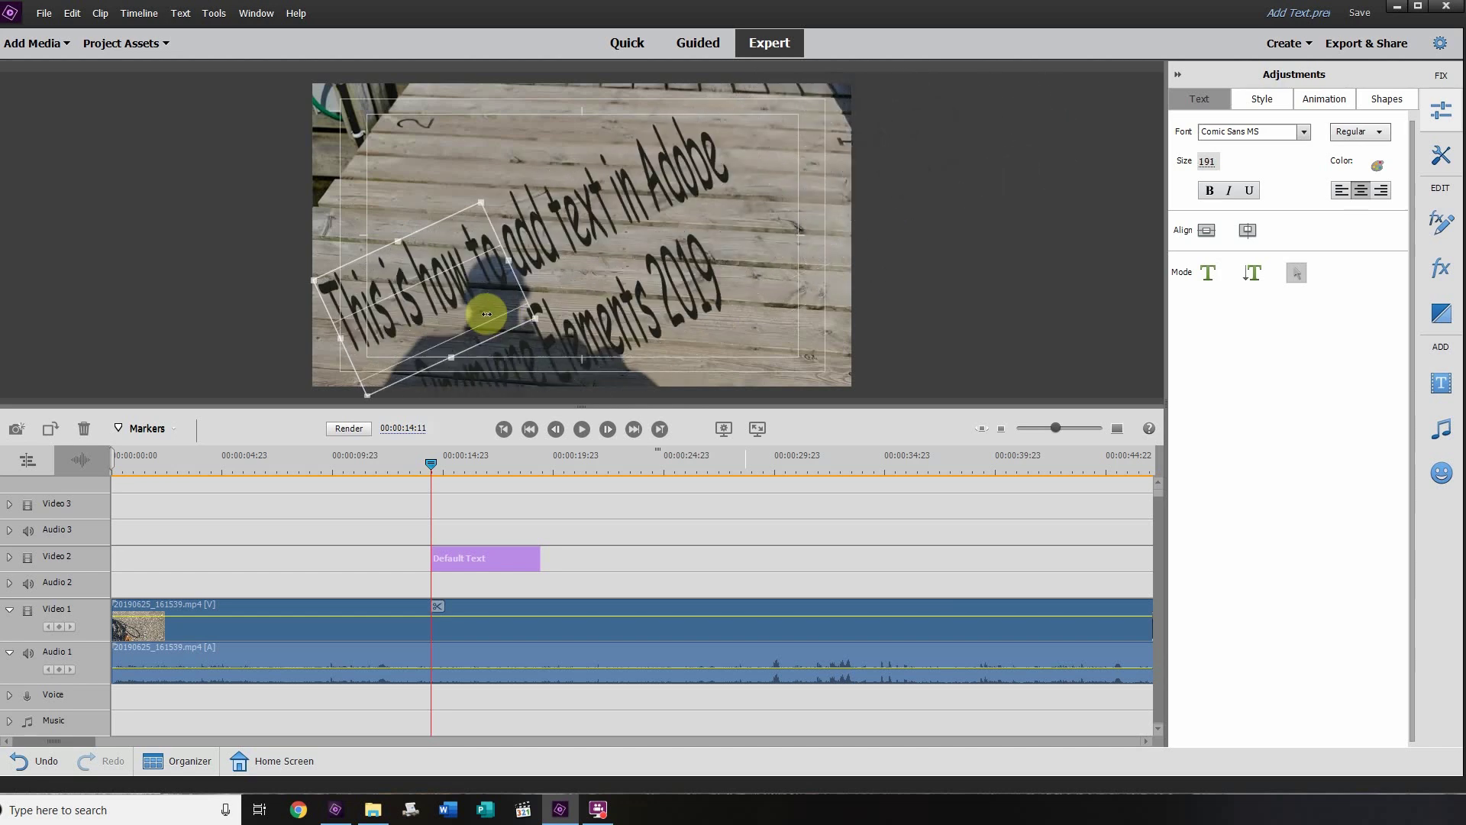
{"action": "left_click_drag", "start_coordinate": [485, 314], "coordinate": [778, 251]}
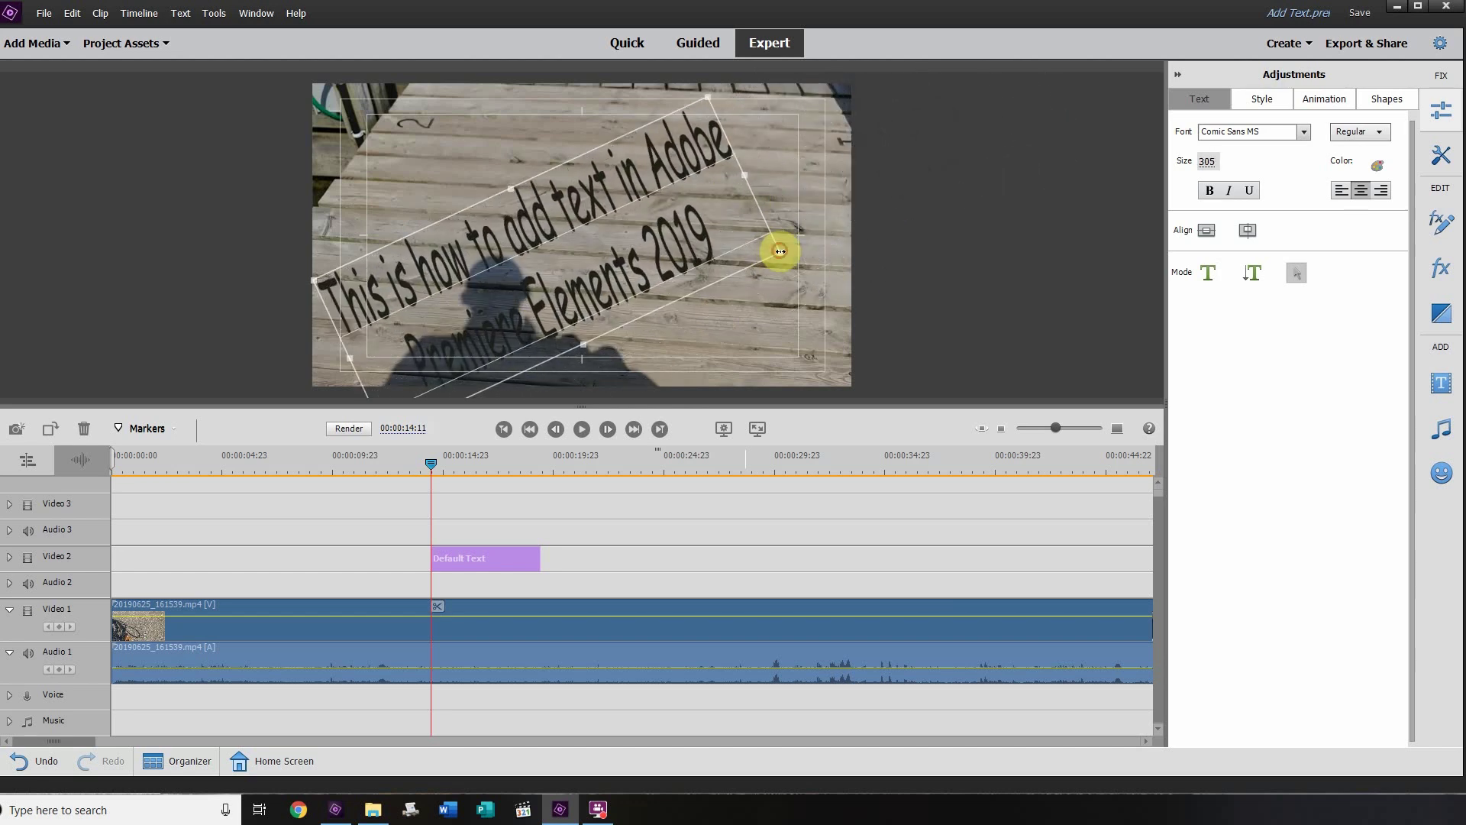
{"action": "key", "text": "ctrl+z"}
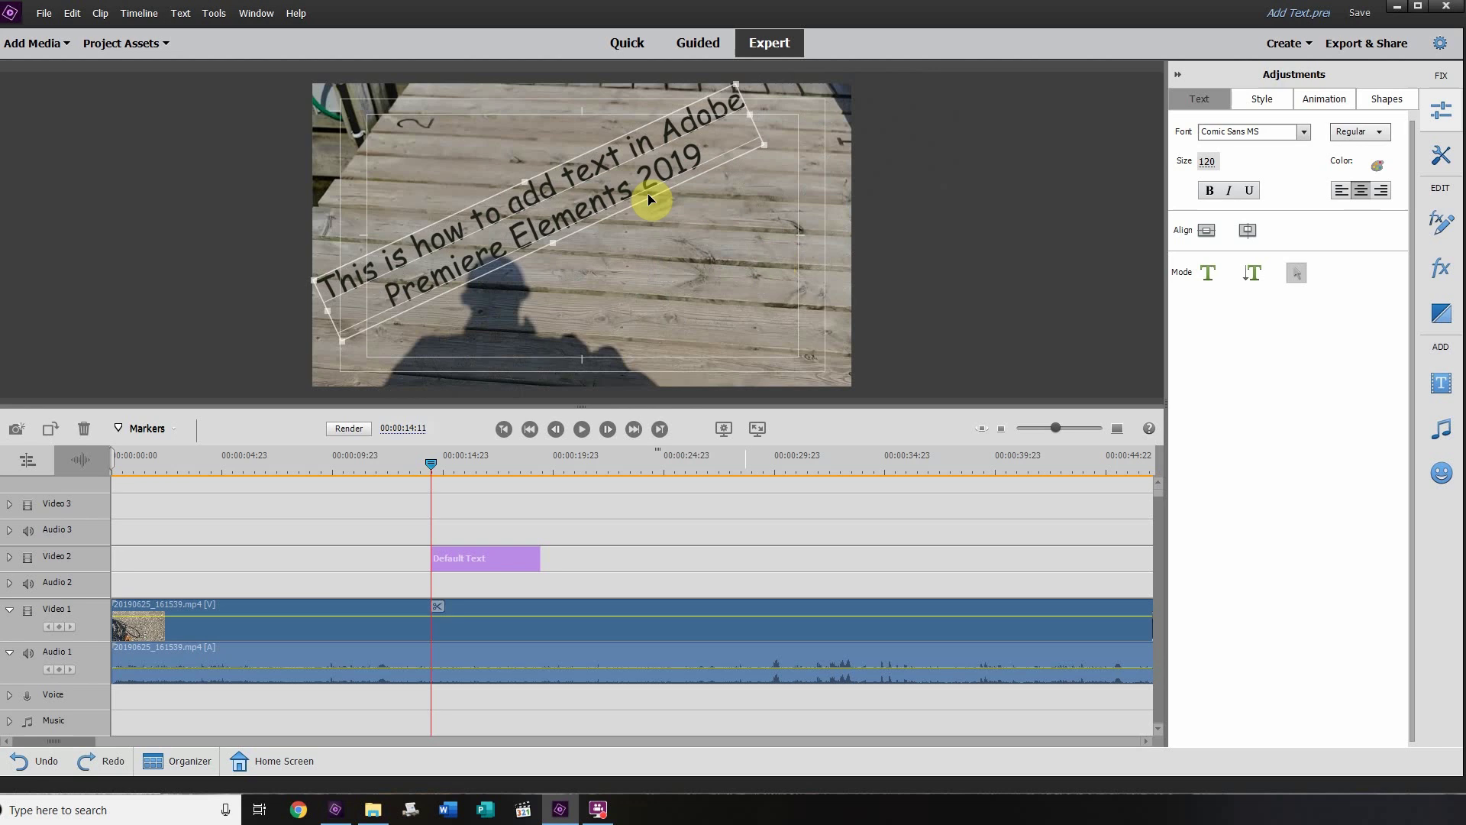
Nudge and rotate the title back, then undo to the level centred title
{"action": "left_click_drag", "start_coordinate": [542, 248], "coordinate": [587, 271]}
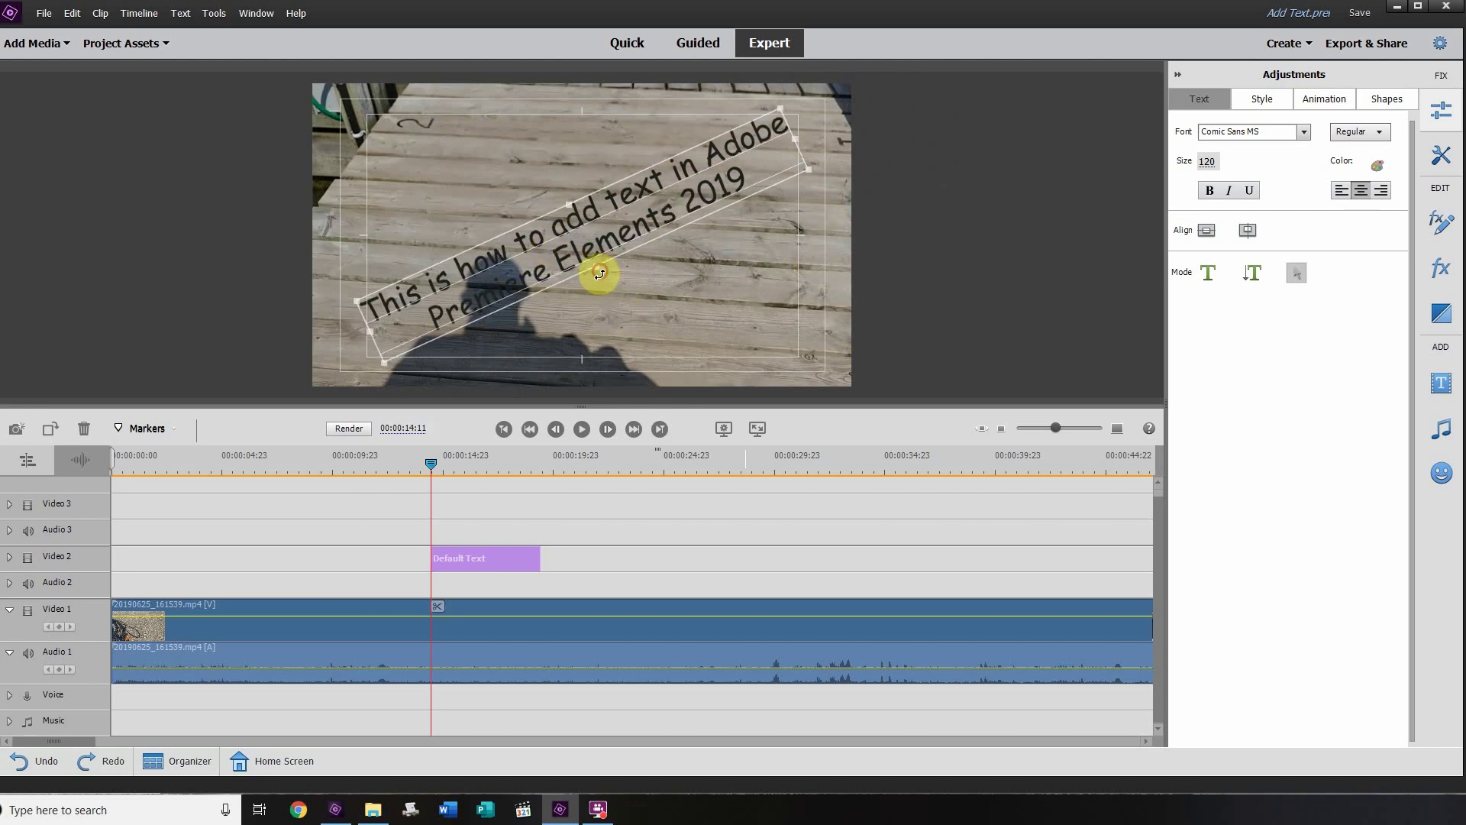
{"action": "left_click_drag", "start_coordinate": [595, 268], "coordinate": [581, 280]}
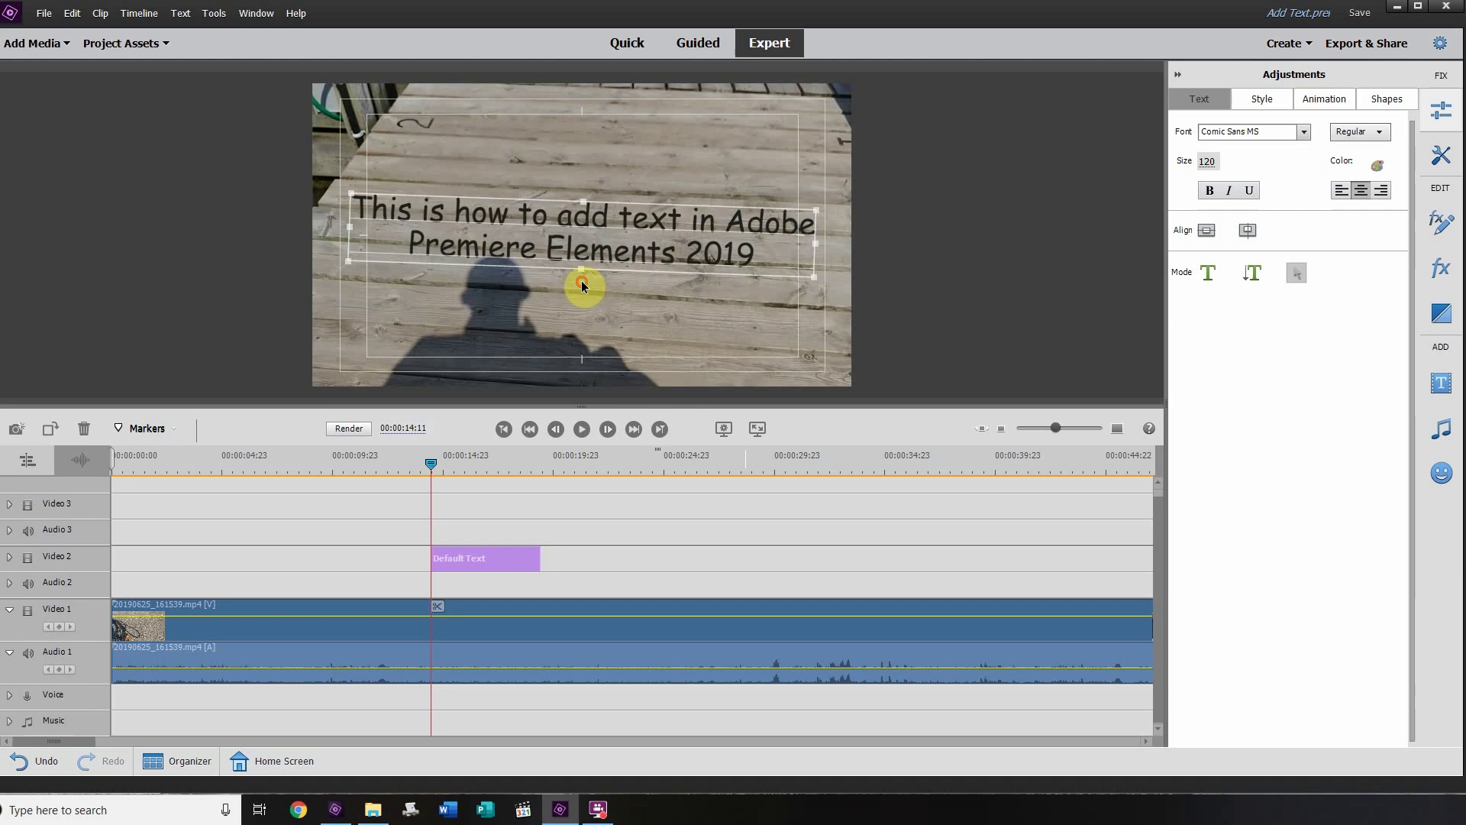
{"action": "key", "text": "ctrl+z"}
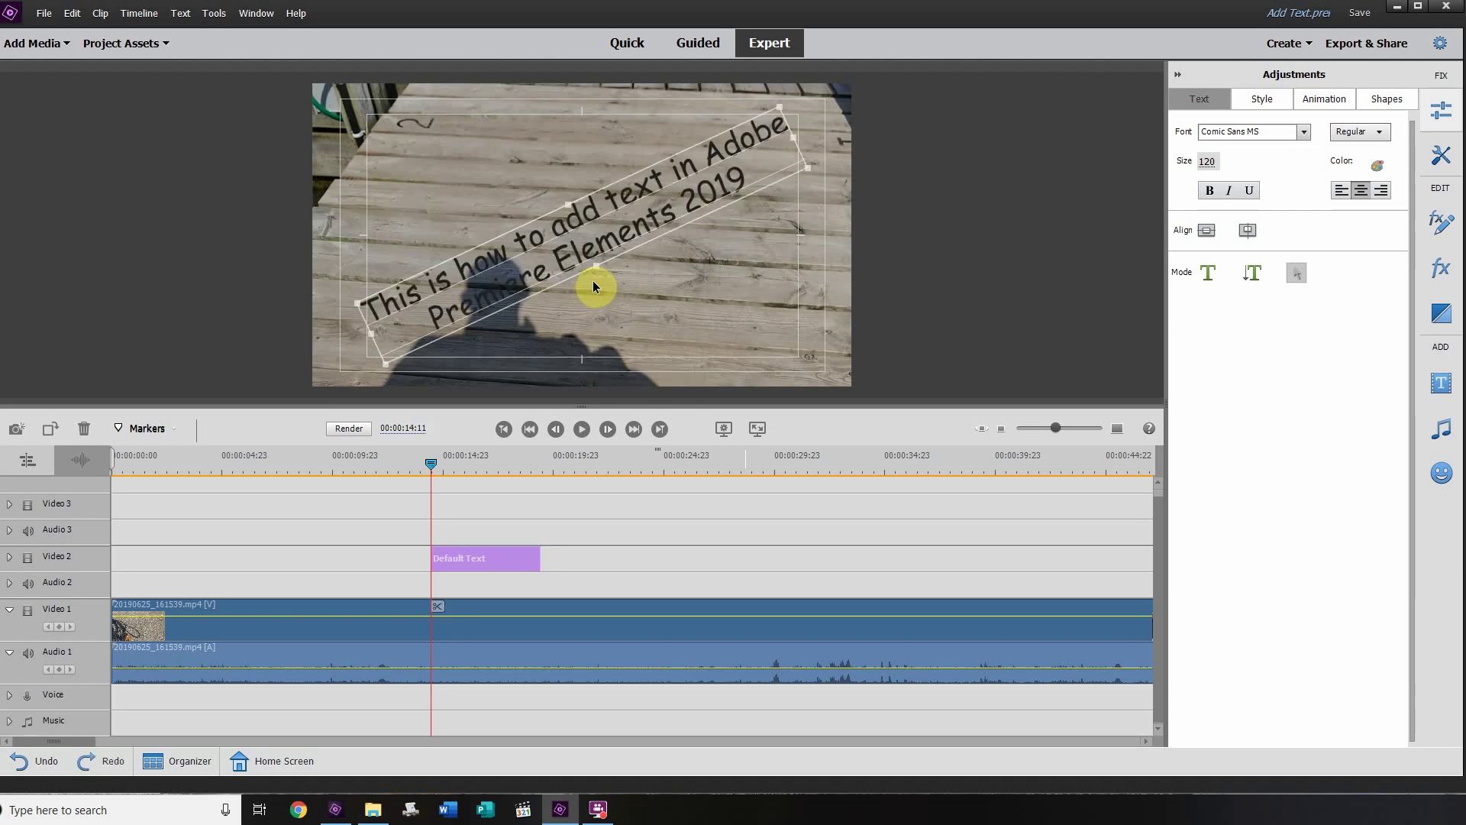
{"action": "key", "text": "ctrl+z"}
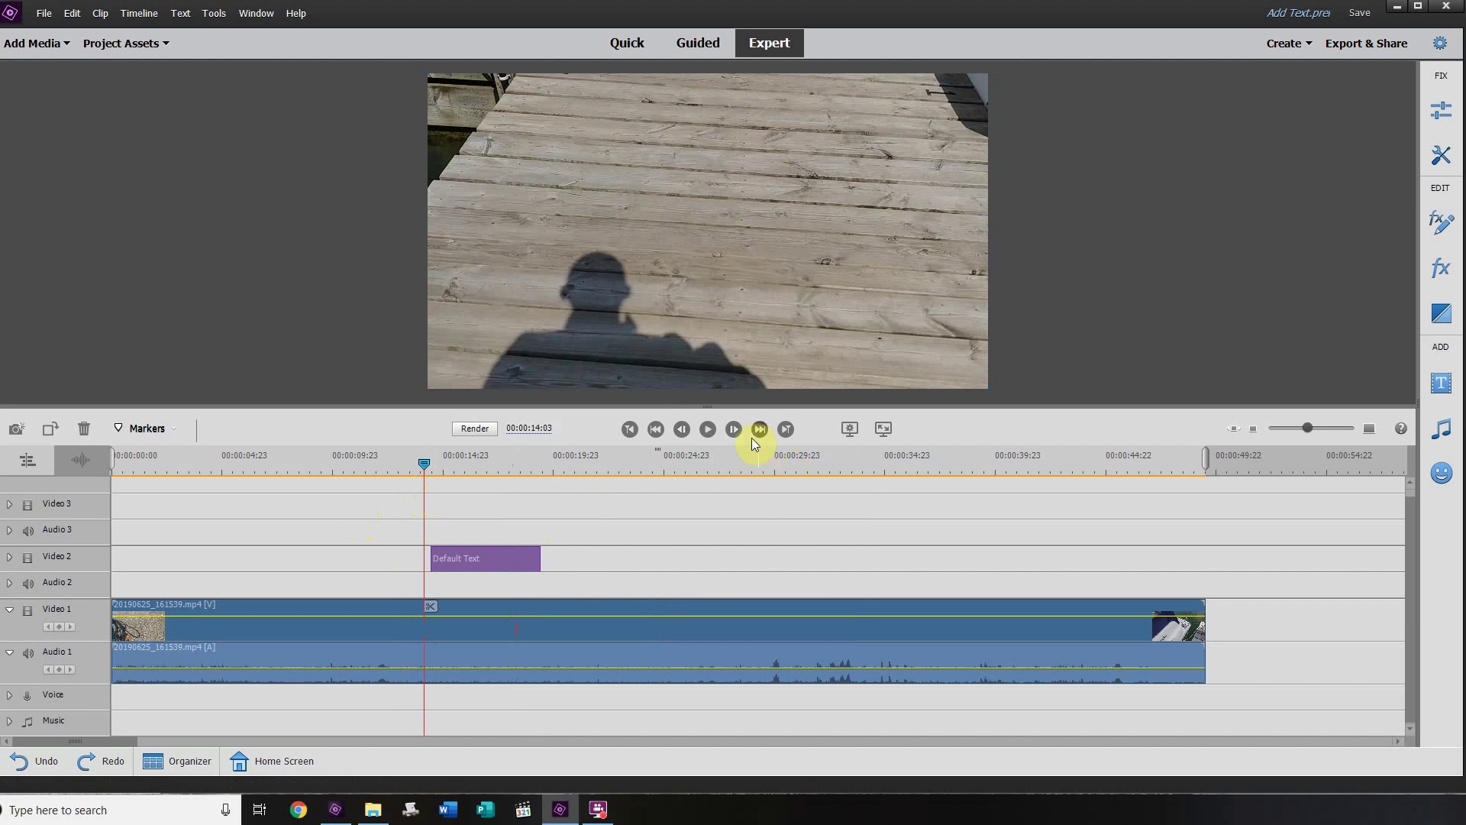
Play the preview, pause at about 20 seconds and deselect the clips
{"action": "left_click", "coordinate": [708, 429]}
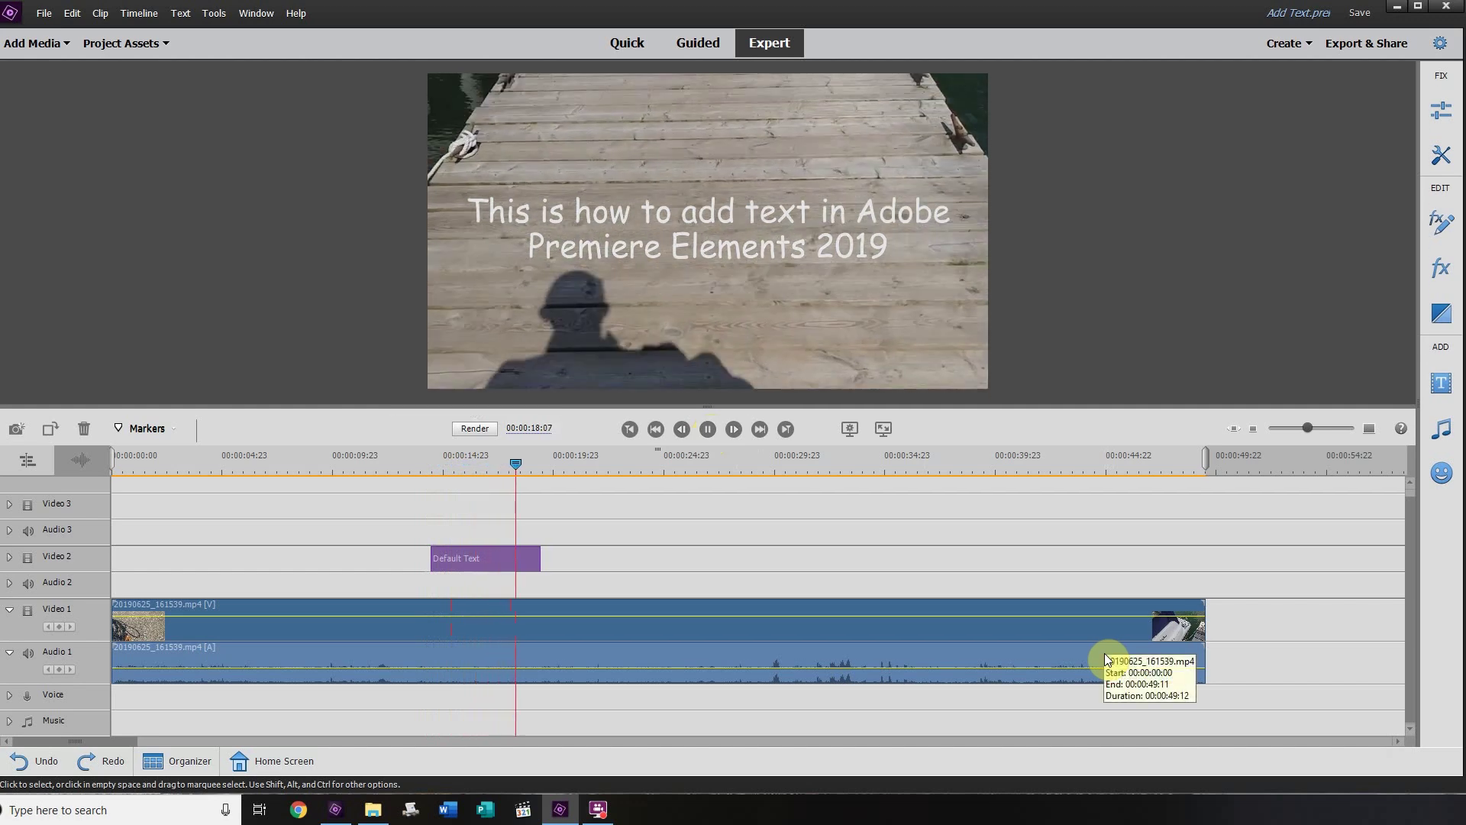
{"action": "left_click", "coordinate": [709, 428]}
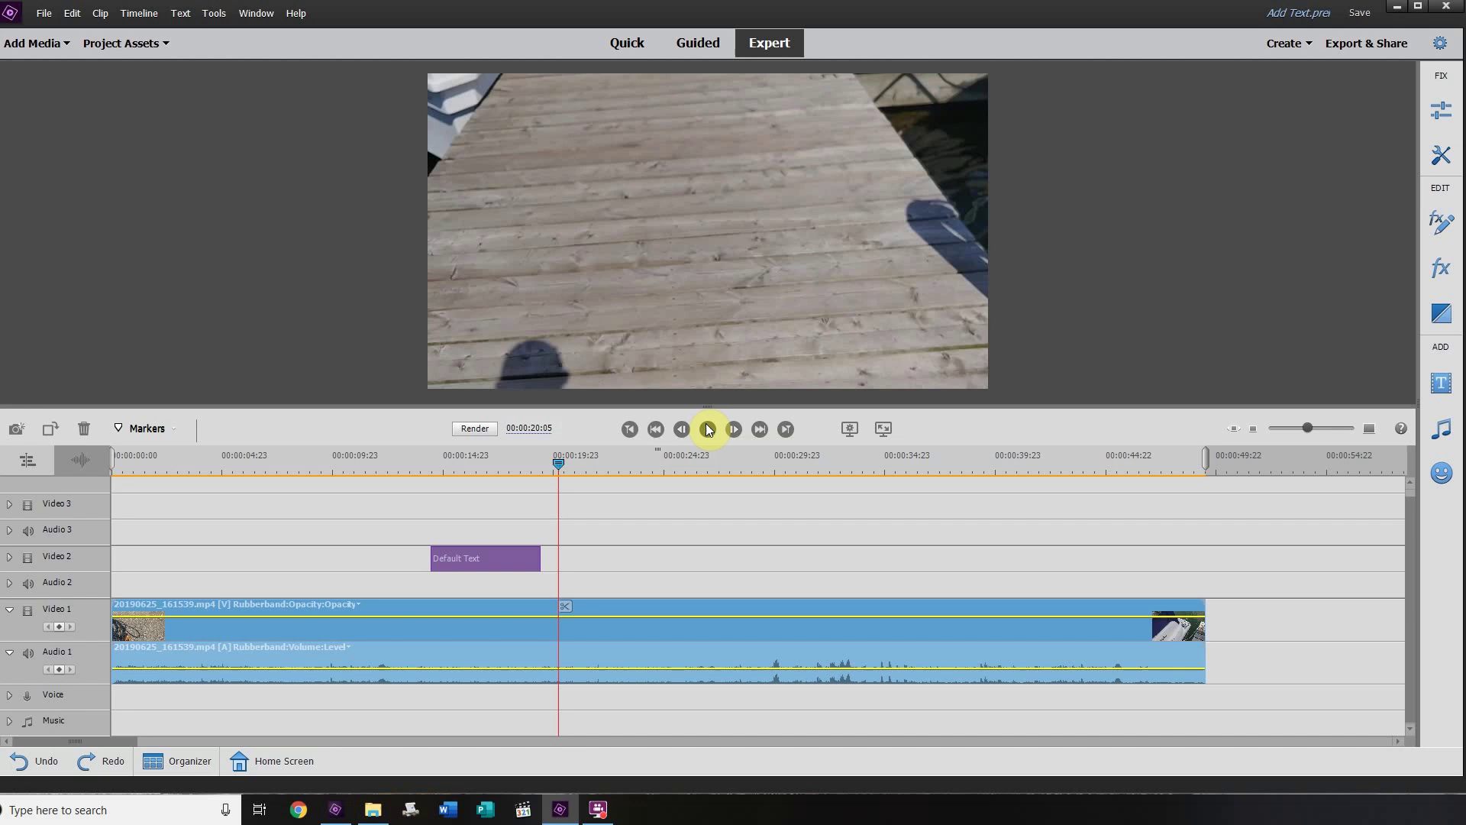
{"action": "left_click", "coordinate": [492, 590]}
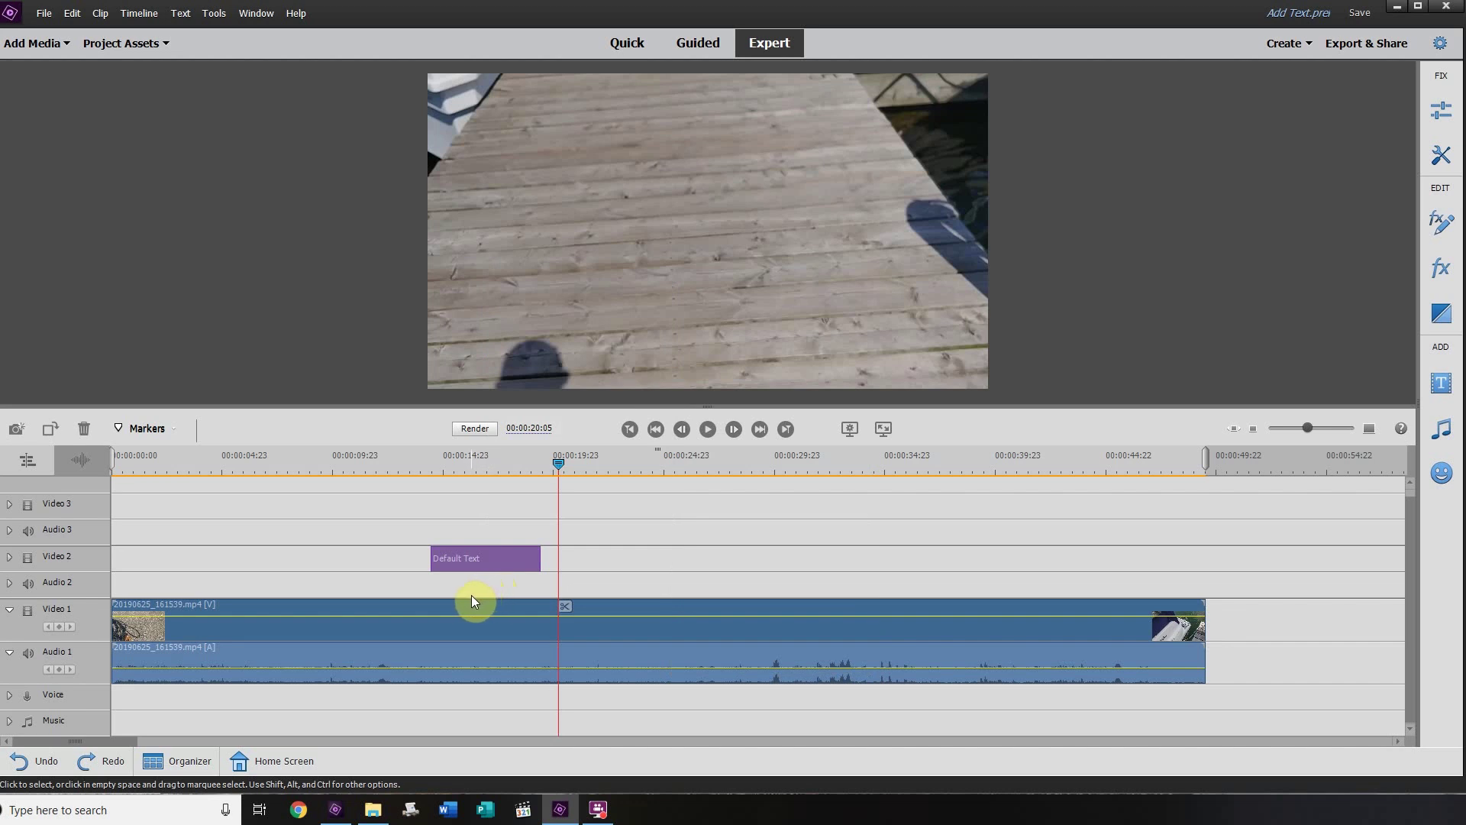
Apply Fade In and Out Video to the Default Text title clip
{"action": "right_click", "coordinate": [496, 565]}
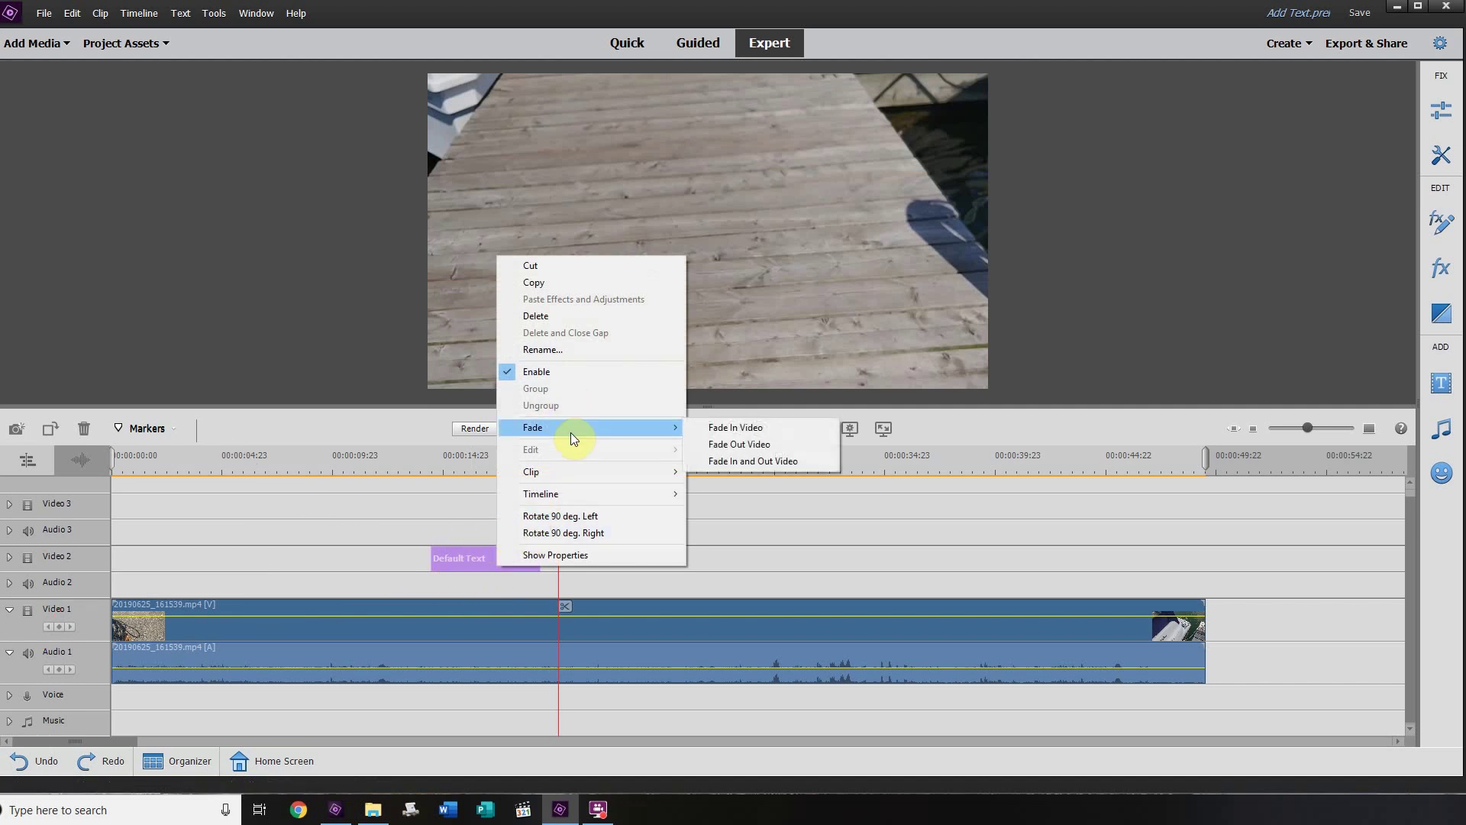
{"action": "mouse_move", "coordinate": [584, 428]}
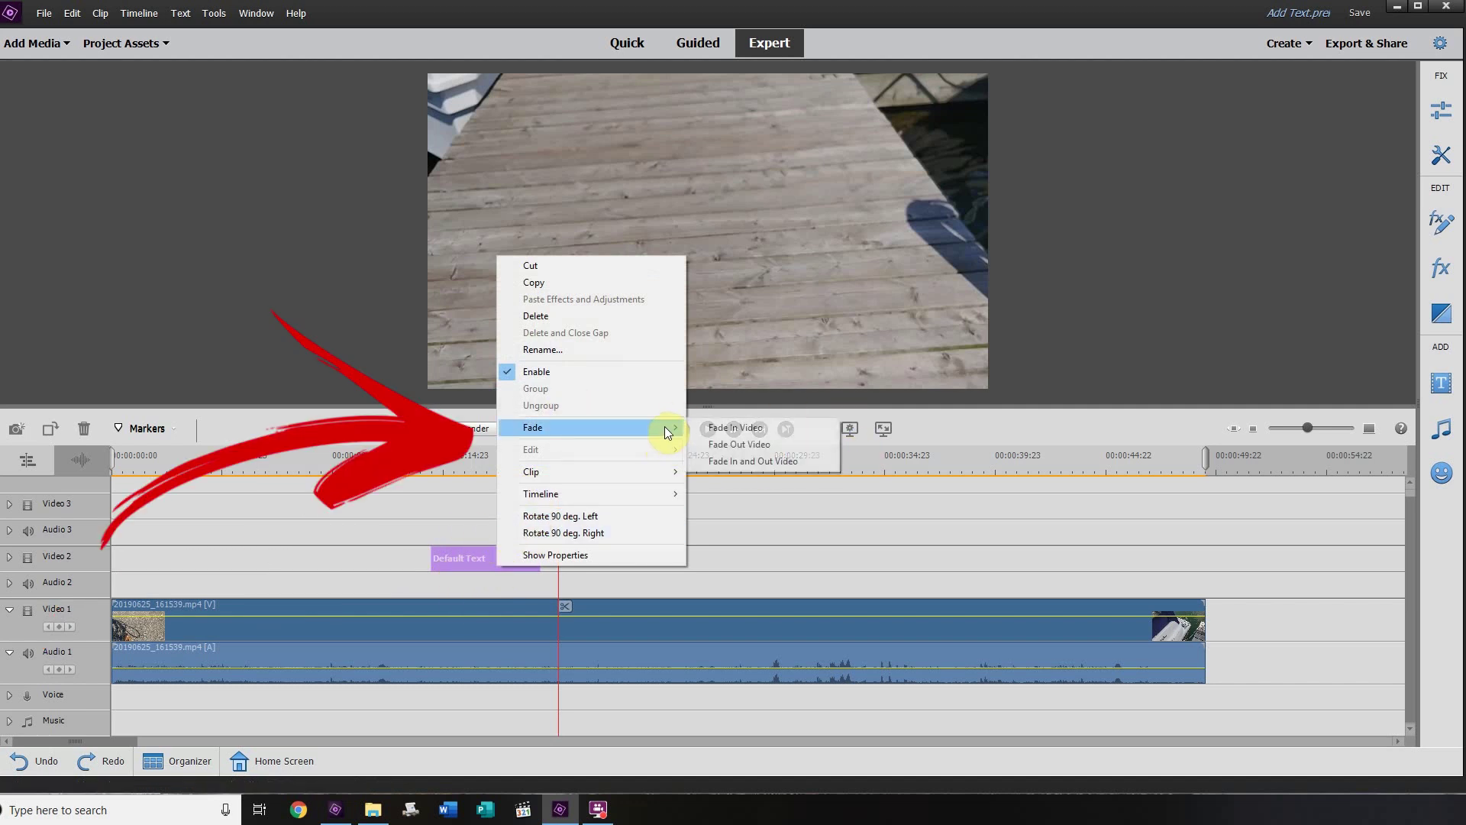
{"action": "left_click", "coordinate": [767, 461]}
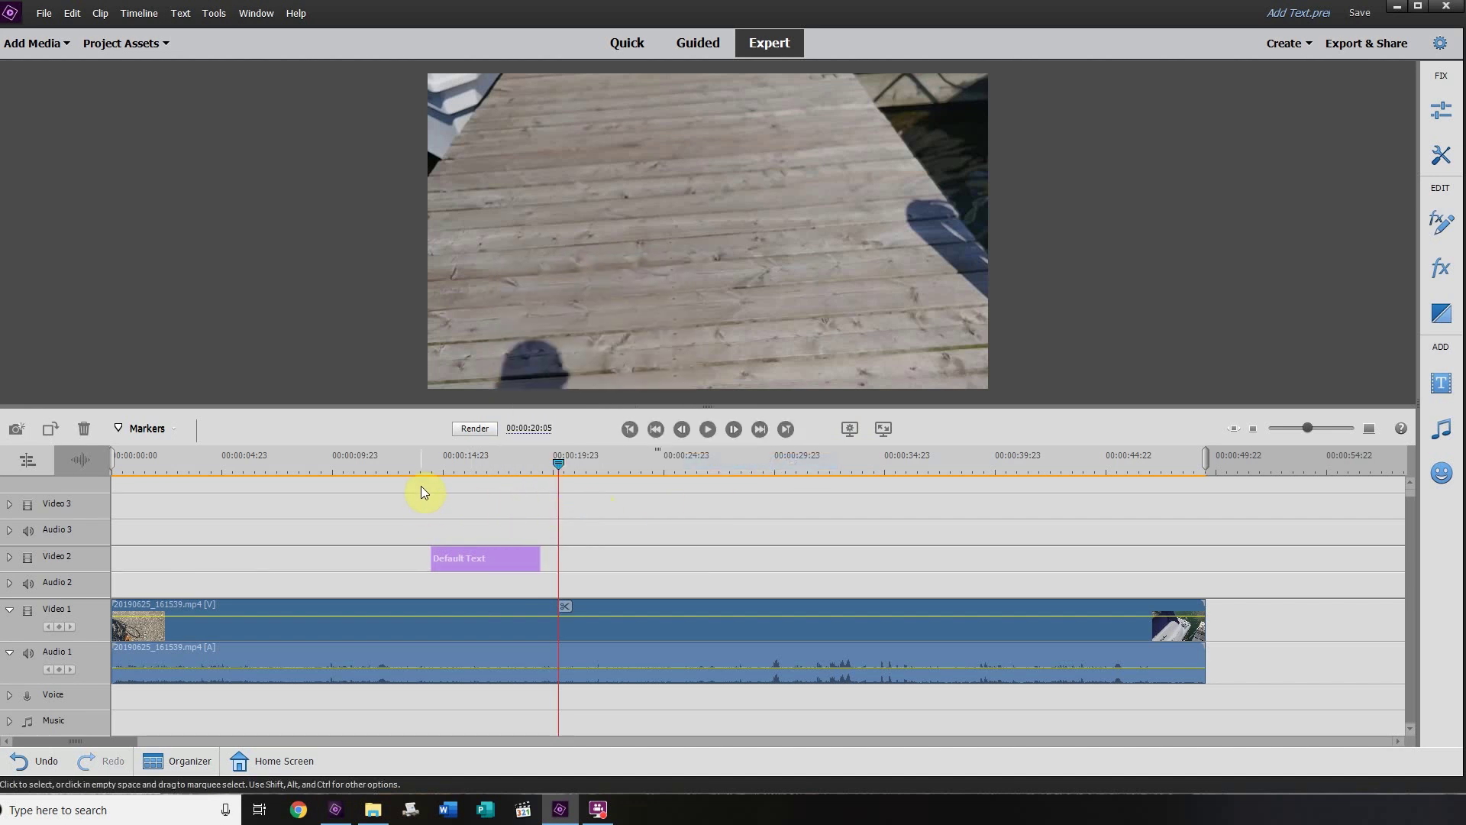
Play from about 12 seconds past the title's fades to 22 seconds, then replay with Space
{"action": "left_click", "coordinate": [385, 458]}
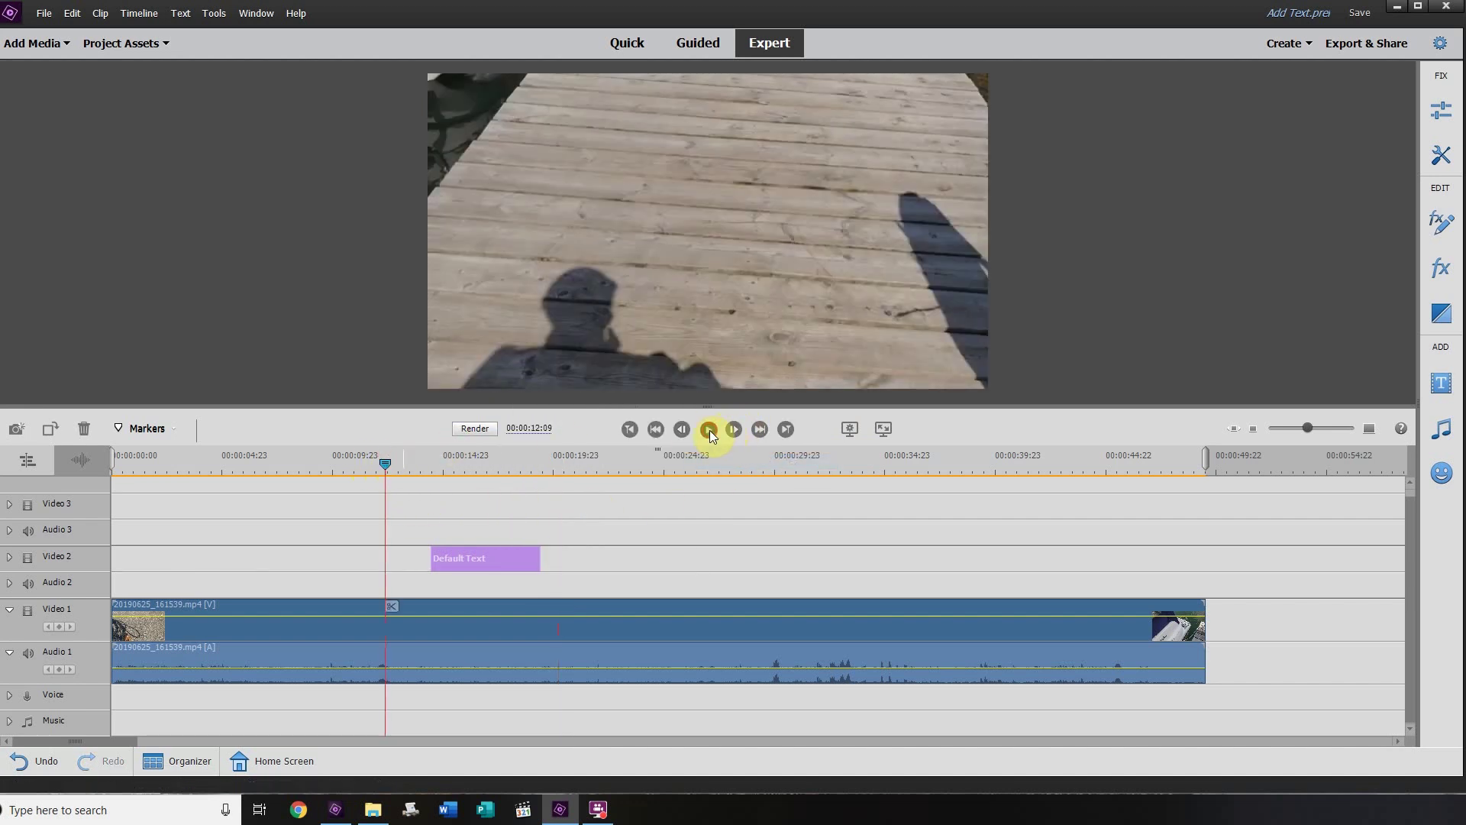
{"action": "left_click", "coordinate": [709, 430]}
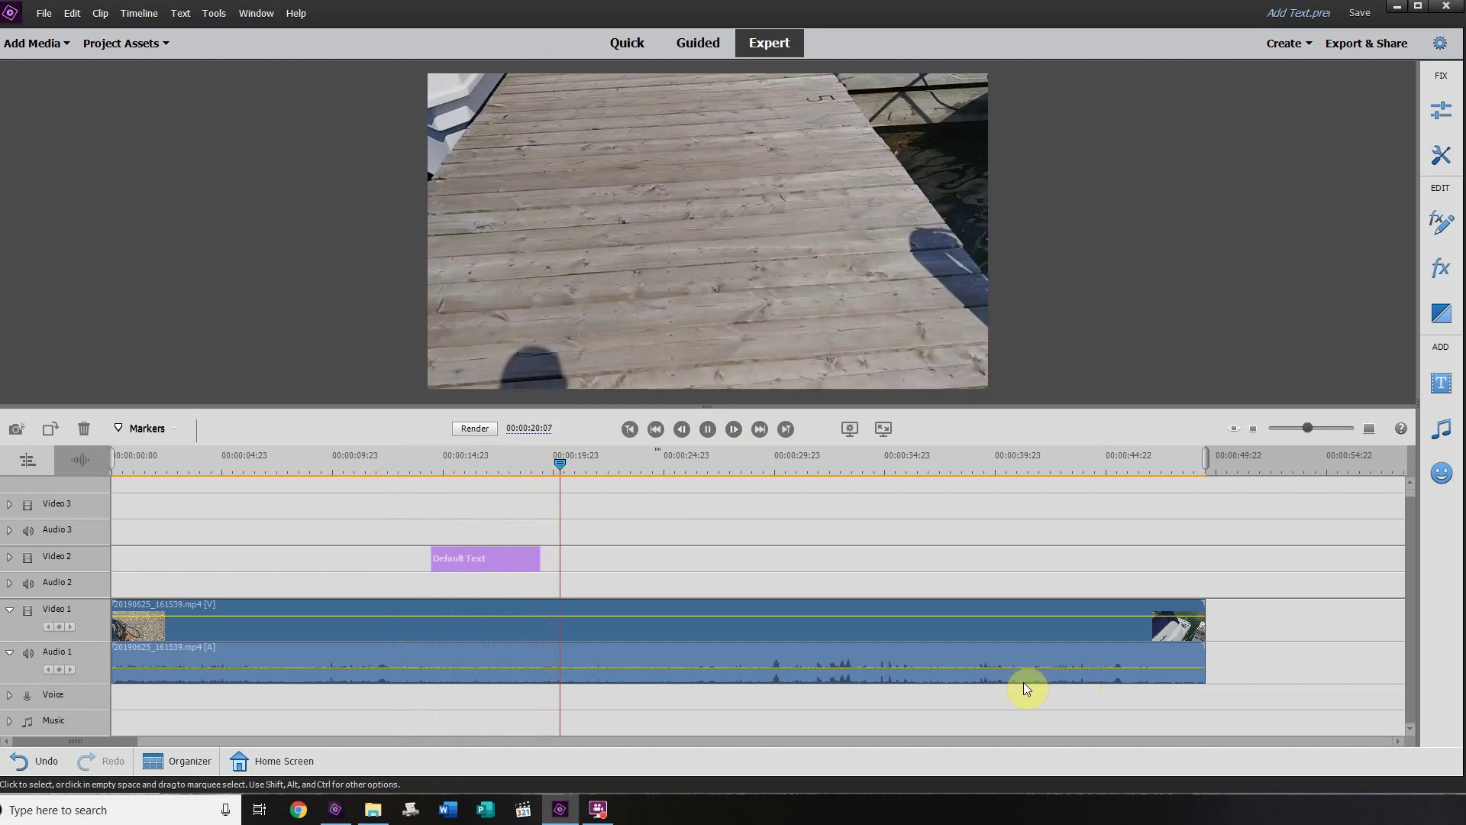
{"action": "left_click", "coordinate": [709, 432]}
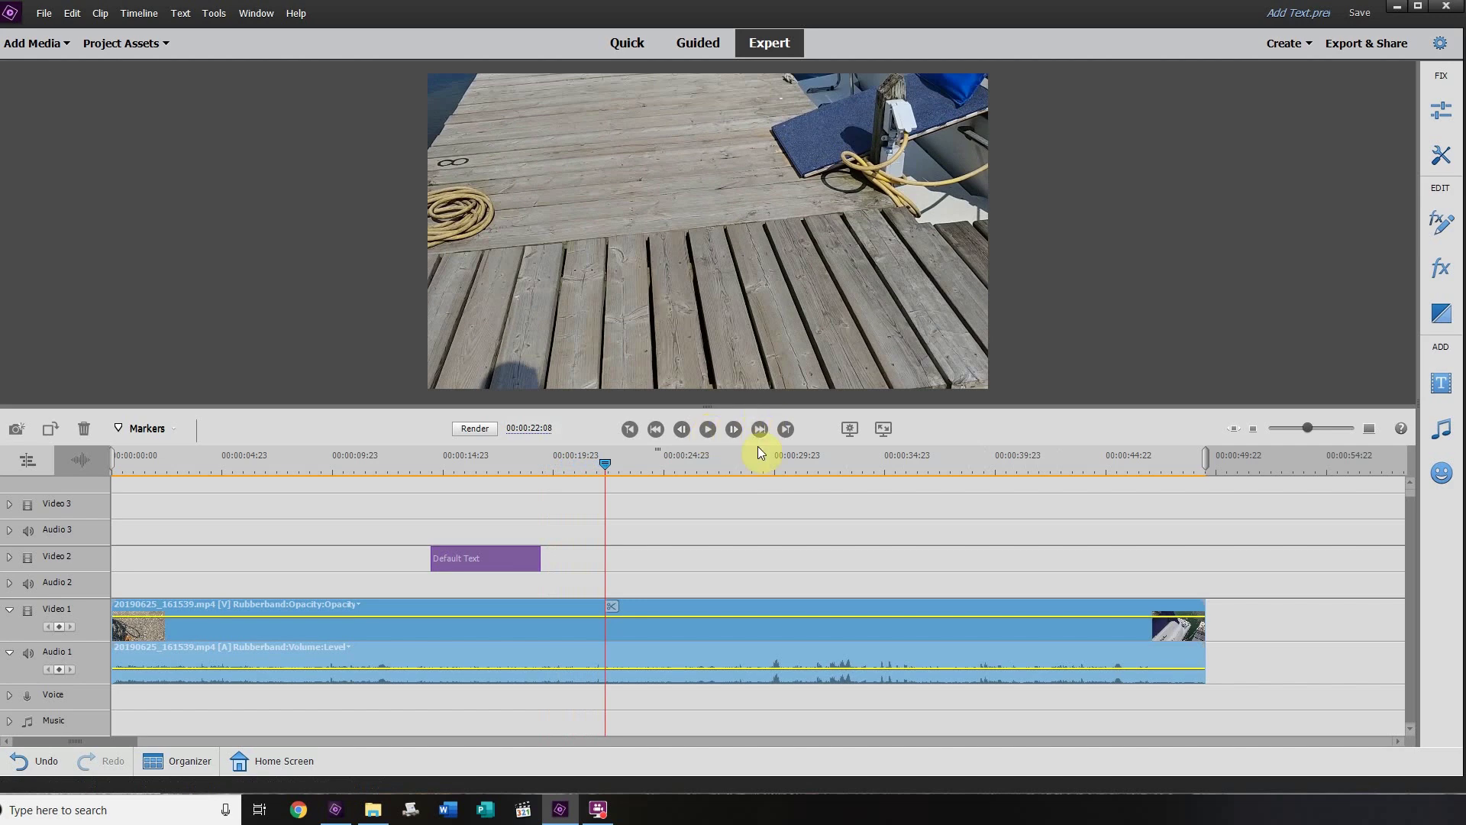
{"action": "key", "text": "space"}
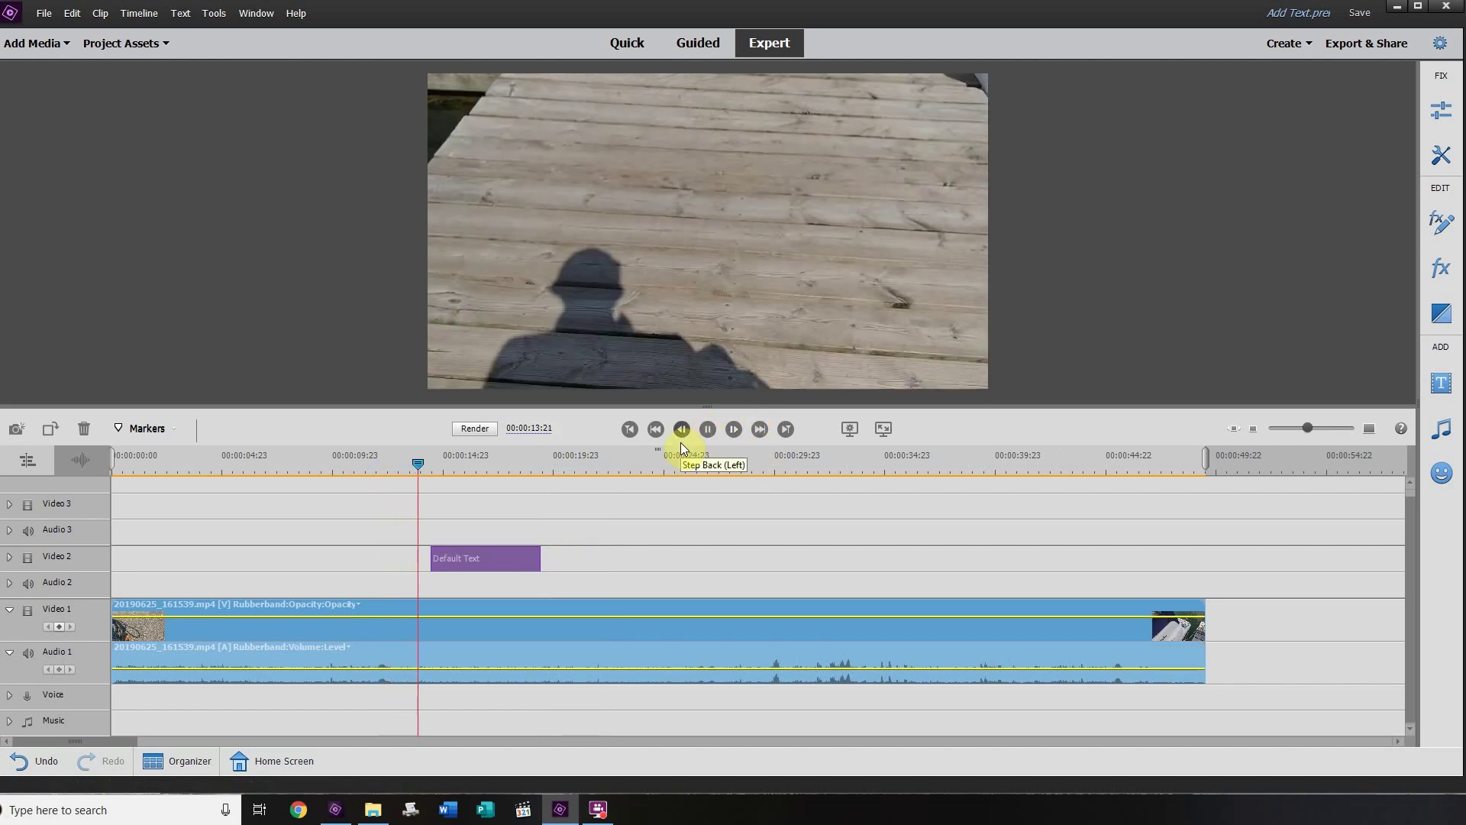